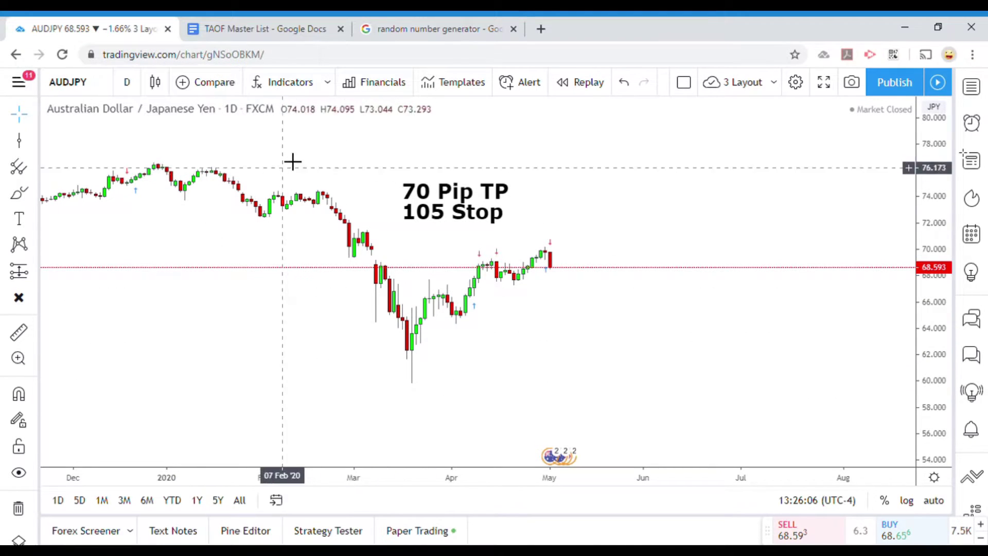
Step: Add the built-in Divergence Indicator to the AUDJPY chart in its own pane
{"action": "left_click", "coordinate": [278, 82]}
{"action": "scroll", "coordinate": [423, 294], "scroll_direction": "down", "scroll_amount": 3}
{"action": "scroll", "coordinate": [424, 294], "scroll_direction": "down", "scroll_amount": 14}
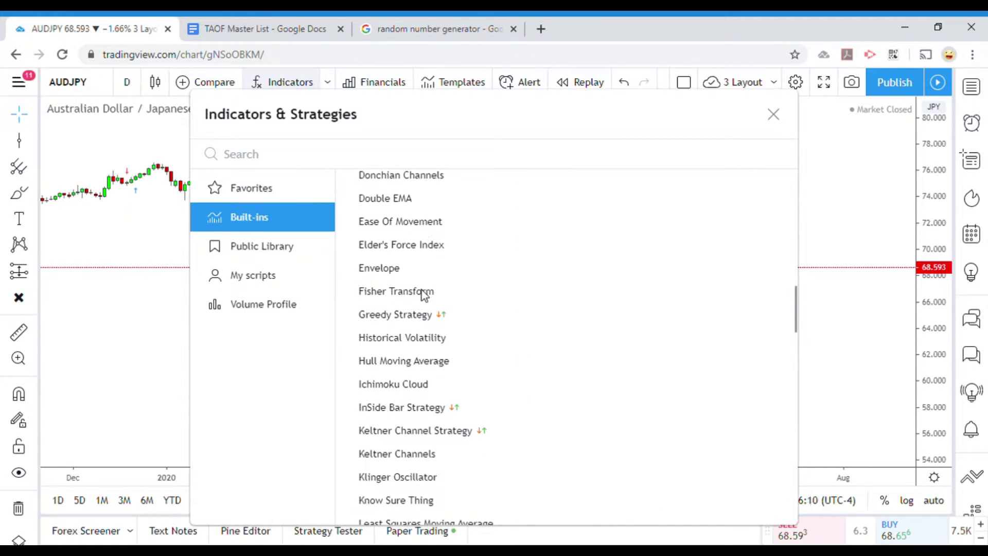
{"action": "scroll", "coordinate": [424, 294], "scroll_direction": "up", "scroll_amount": 2}
{"action": "scroll", "coordinate": [423, 294], "scroll_direction": "up", "scroll_amount": 2}
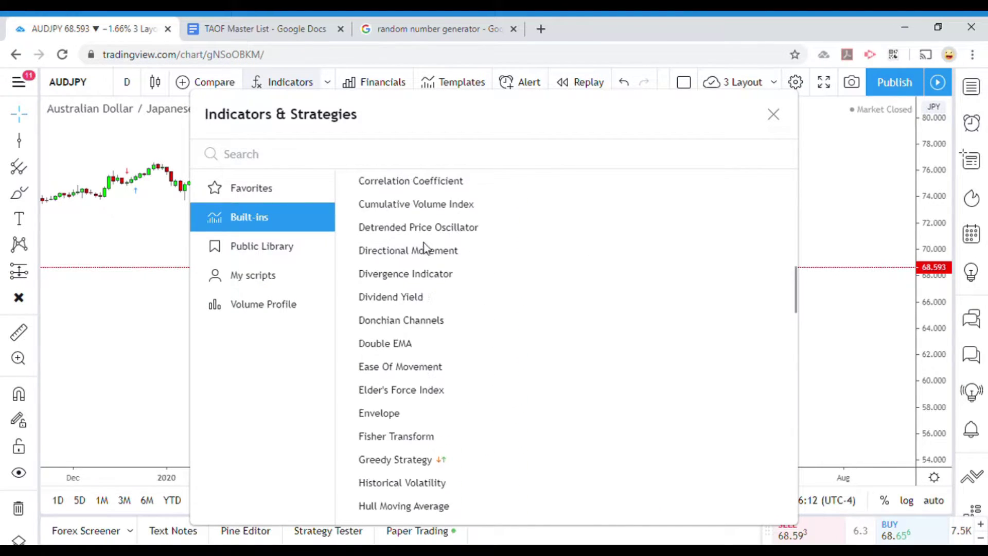
{"action": "left_click", "coordinate": [411, 274]}
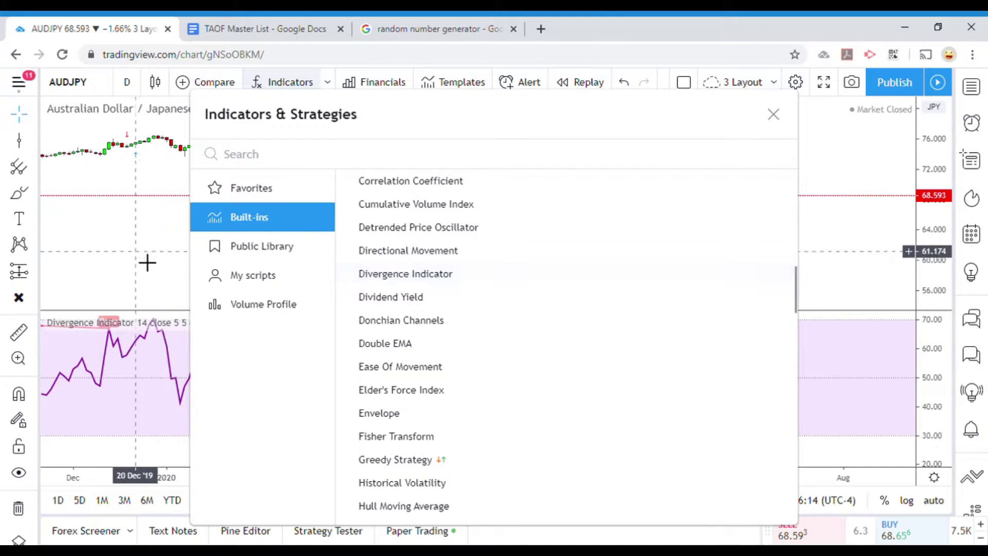
{"action": "key", "text": "Escape"}
Step: Rescale and nudge the indicator pane so the Bull and Bear labels are visible
{"action": "left_click_drag", "start_coordinate": [934, 351], "coordinate": [949, 399]}
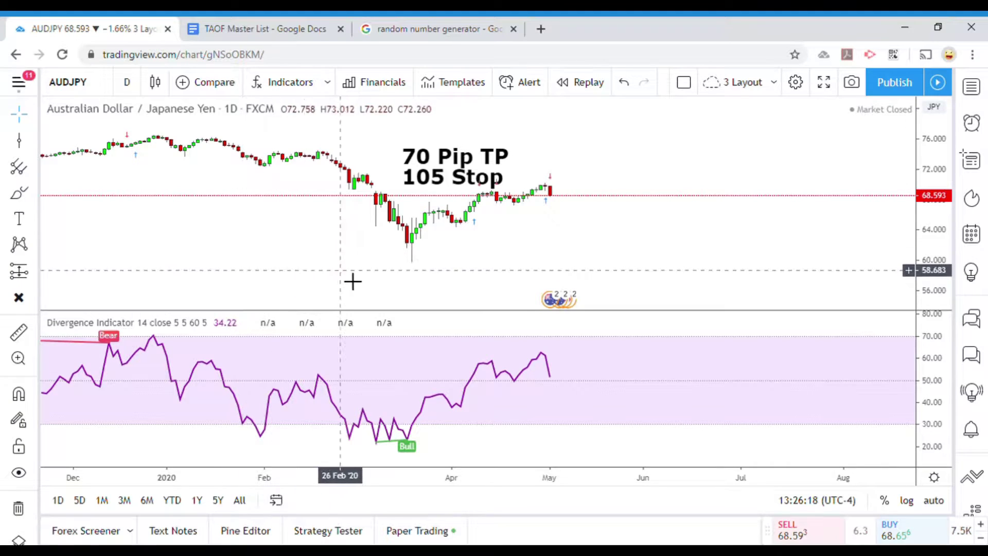
{"action": "left_click_drag", "start_coordinate": [337, 267], "coordinate": [342, 271]}
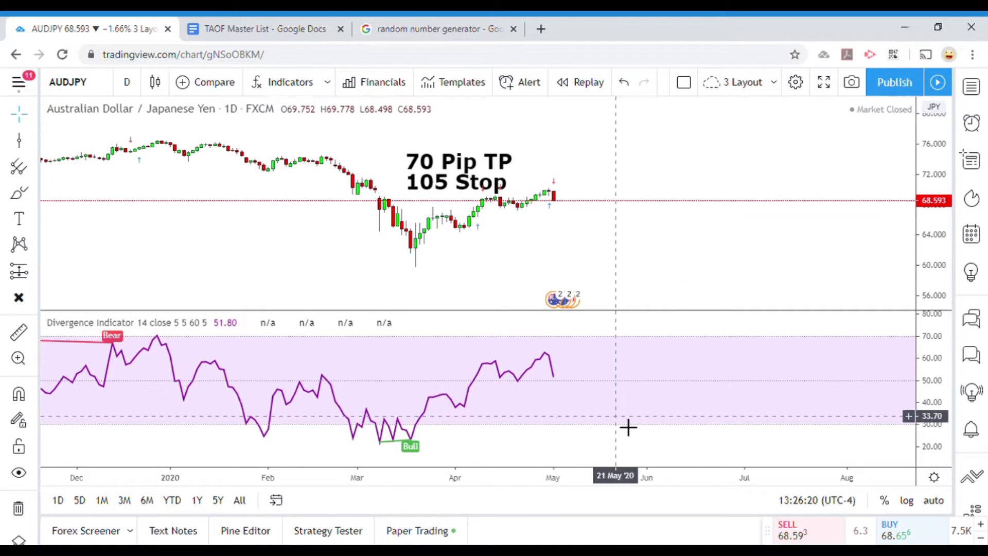
{"action": "left_click_drag", "start_coordinate": [628, 426], "coordinate": [630, 429]}
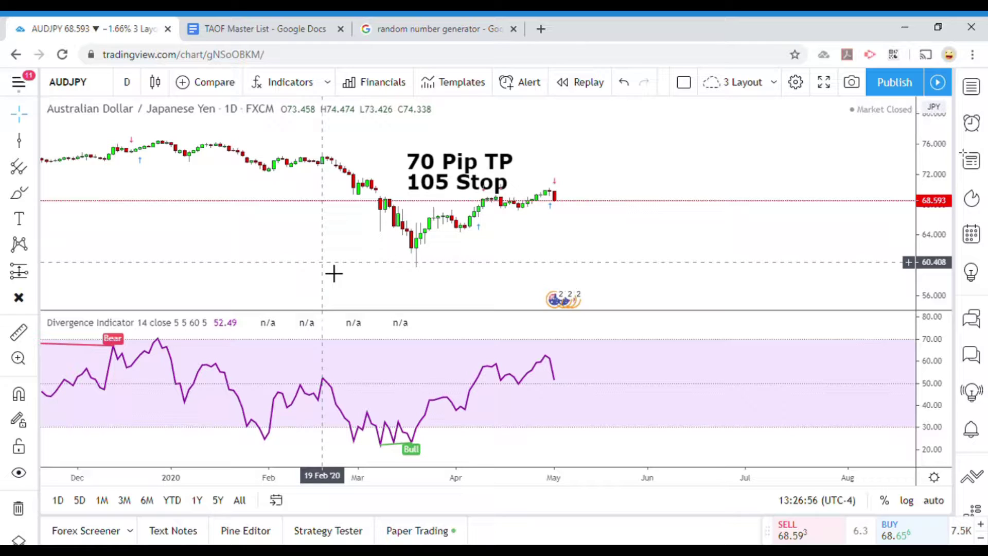
Step: Compress the indicator pane's vertical scale and shift the oscillator line down
{"action": "scroll", "coordinate": [505, 262], "scroll_direction": "down", "scroll_amount": 2}
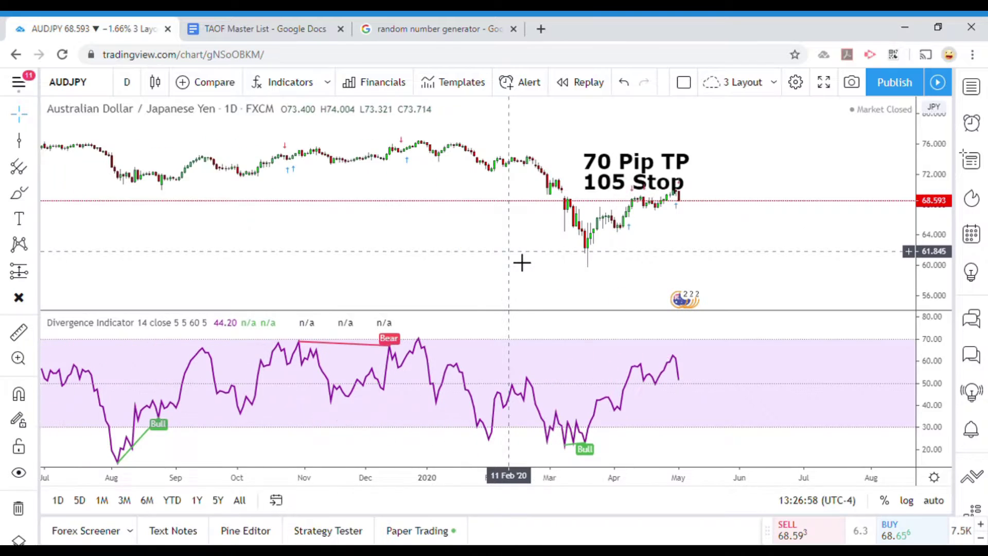
{"action": "left_click_drag", "start_coordinate": [932, 379], "coordinate": [934, 385]}
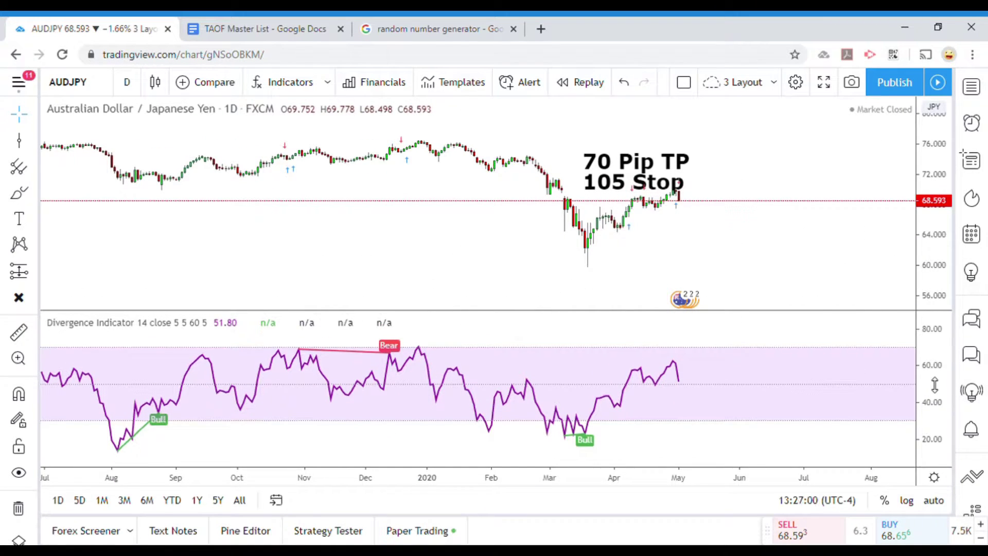
{"action": "left_click_drag", "start_coordinate": [706, 419], "coordinate": [706, 427]}
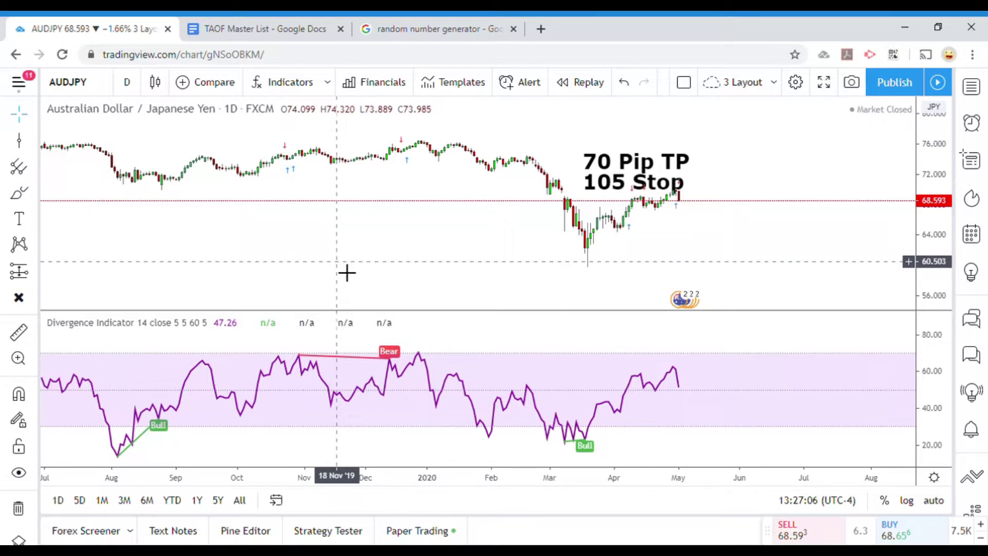
Step: Move the 70 Pip TP / 105 Stop note left while panning back toward 2018 history
{"action": "mouse_move", "coordinate": [638, 180]}
{"action": "left_mouse_down"}
{"action": "mouse_move", "coordinate": [227, 275]}
{"action": "mouse_move", "coordinate": [98, 232]}
{"action": "left_mouse_up"}
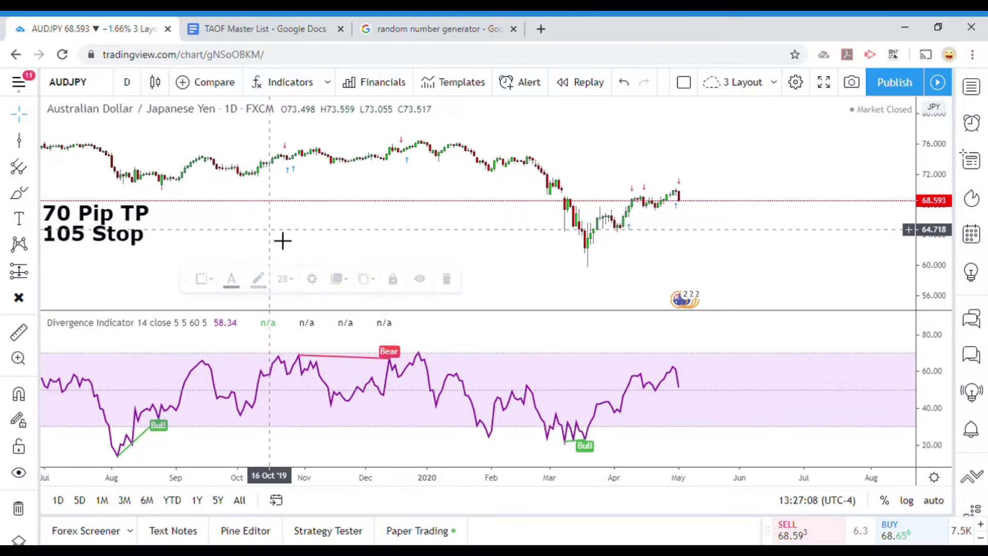
{"action": "left_click_drag", "start_coordinate": [283, 241], "coordinate": [66, 242]}
{"action": "left_click", "coordinate": [317, 221]}
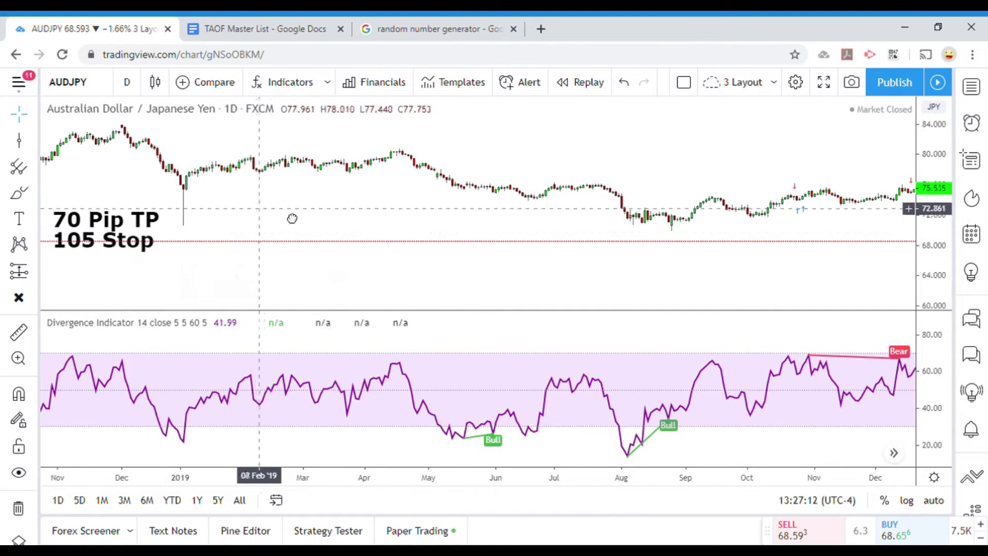
{"action": "left_click_drag", "start_coordinate": [316, 222], "coordinate": [483, 242]}
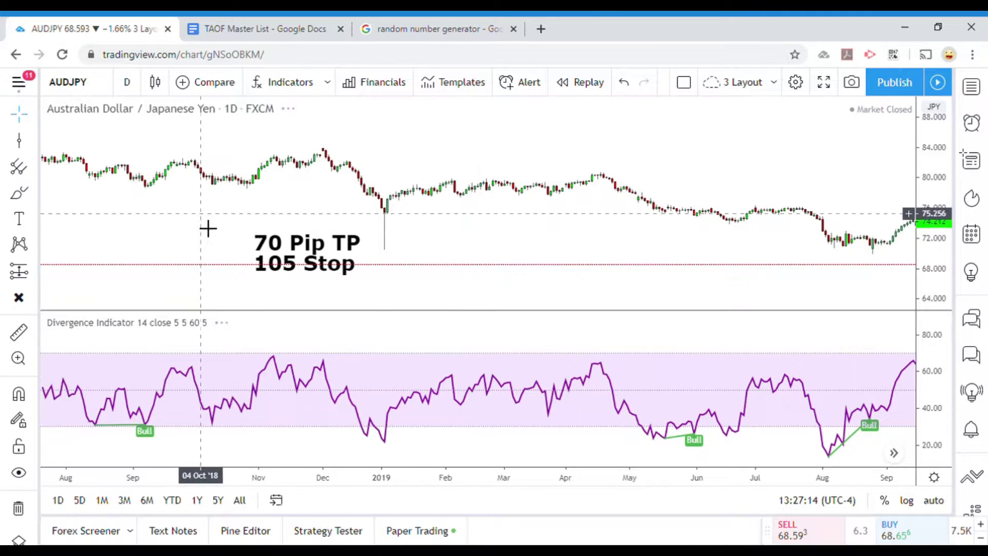
{"action": "left_click_drag", "start_coordinate": [205, 227], "coordinate": [366, 247]}
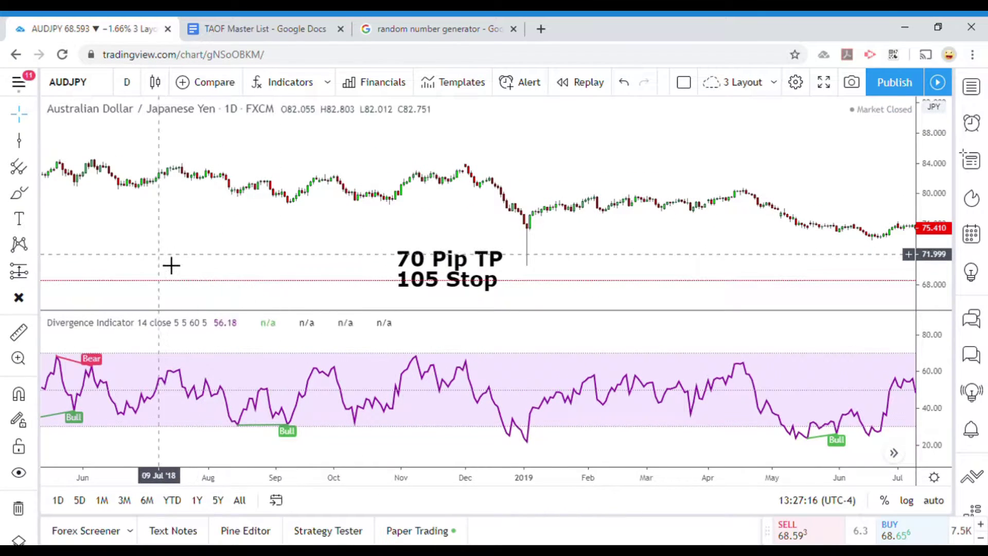
{"action": "left_click_drag", "start_coordinate": [421, 280], "coordinate": [167, 246]}
{"action": "scroll", "coordinate": [170, 246], "scroll_direction": "down", "scroll_amount": 5}
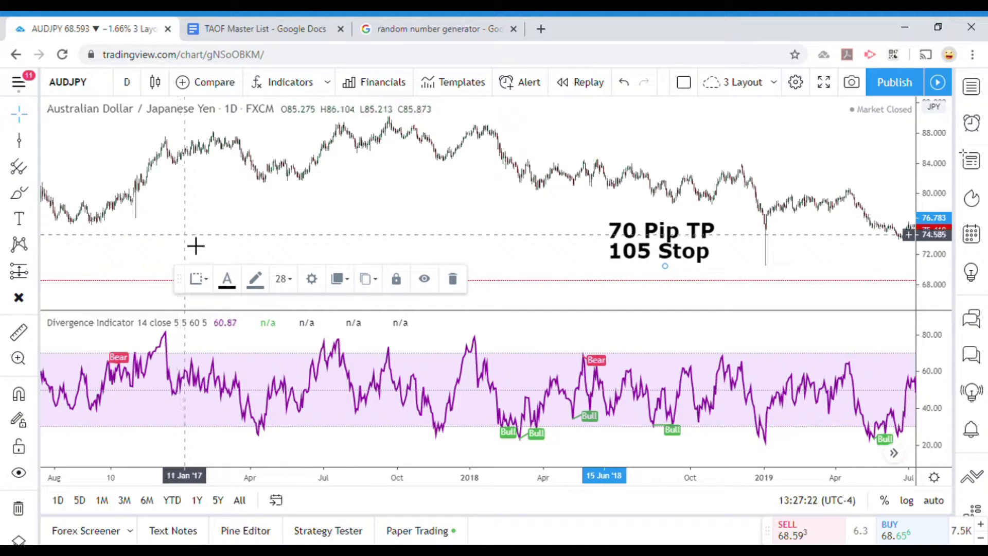
Step: Bring 2016–2018 history into view and place the 70 Pip TP note beside it
{"action": "mouse_move", "coordinate": [196, 246]}
{"action": "left_mouse_down"}
{"action": "mouse_move", "coordinate": [344, 243]}
{"action": "mouse_move", "coordinate": [360, 205]}
{"action": "mouse_move", "coordinate": [207, 161]}
{"action": "left_mouse_up"}
{"action": "left_click", "coordinate": [319, 231]}
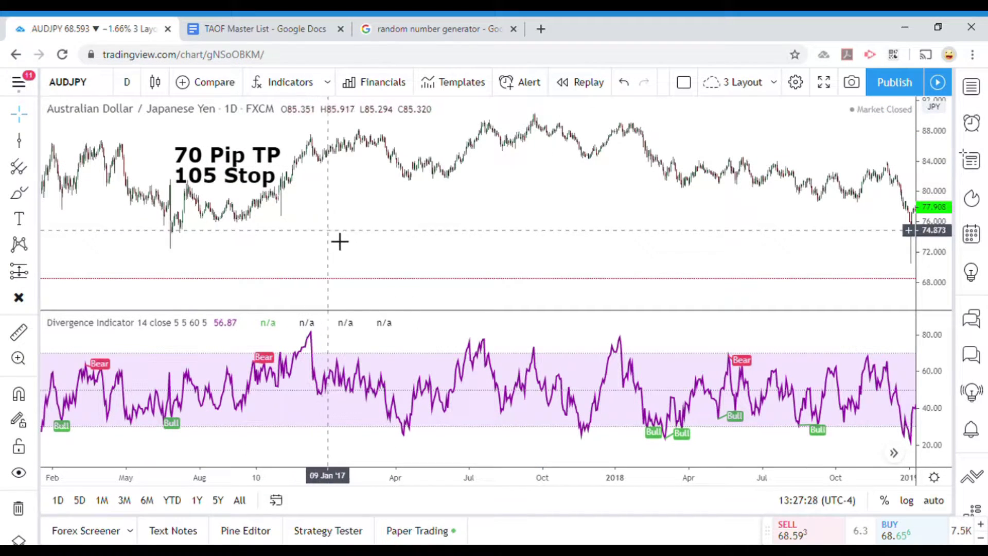
{"action": "scroll", "coordinate": [309, 244], "scroll_direction": "up", "scroll_amount": 3}
{"action": "left_click_drag", "start_coordinate": [278, 247], "coordinate": [527, 267]}
{"action": "left_click_drag", "start_coordinate": [234, 177], "coordinate": [292, 158]}
{"action": "left_click", "coordinate": [379, 229]}
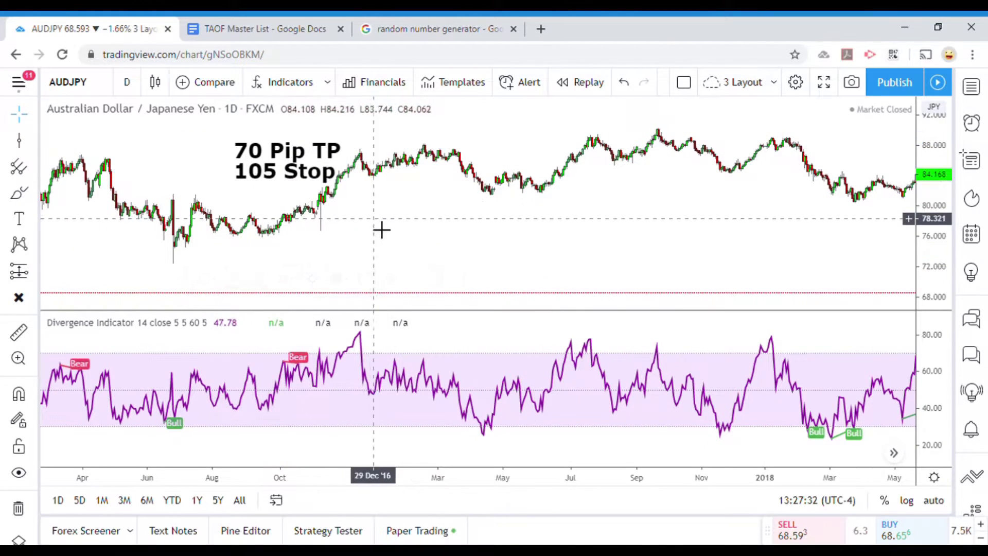
{"action": "left_click_drag", "start_coordinate": [360, 237], "coordinate": [315, 253]}
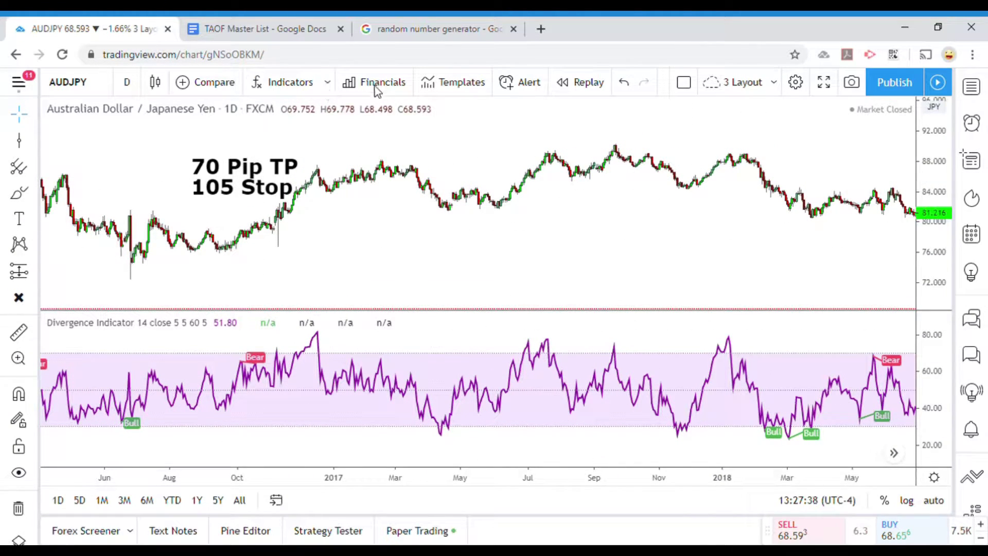
Step: Dismiss the Create Alert dialog and start bar replay from 30 Dec '16
{"action": "left_click", "coordinate": [515, 83]}
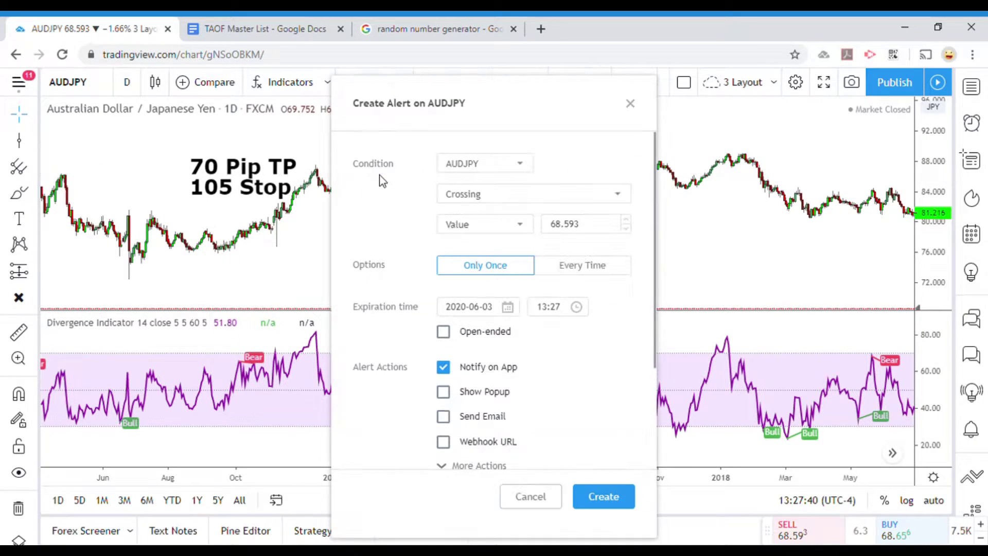
{"action": "left_click", "coordinate": [634, 97]}
{"action": "left_click", "coordinate": [580, 82]}
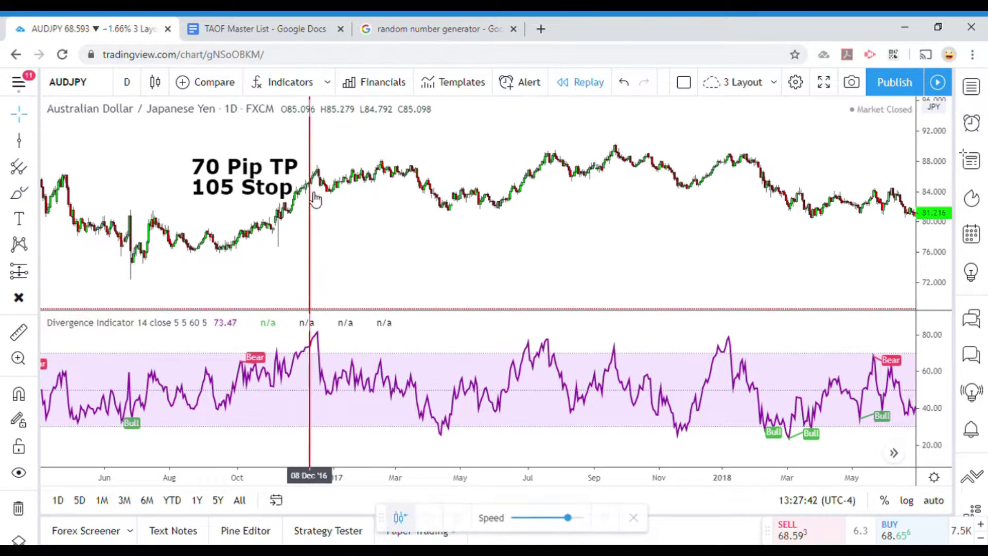
{"action": "left_click", "coordinate": [337, 238]}
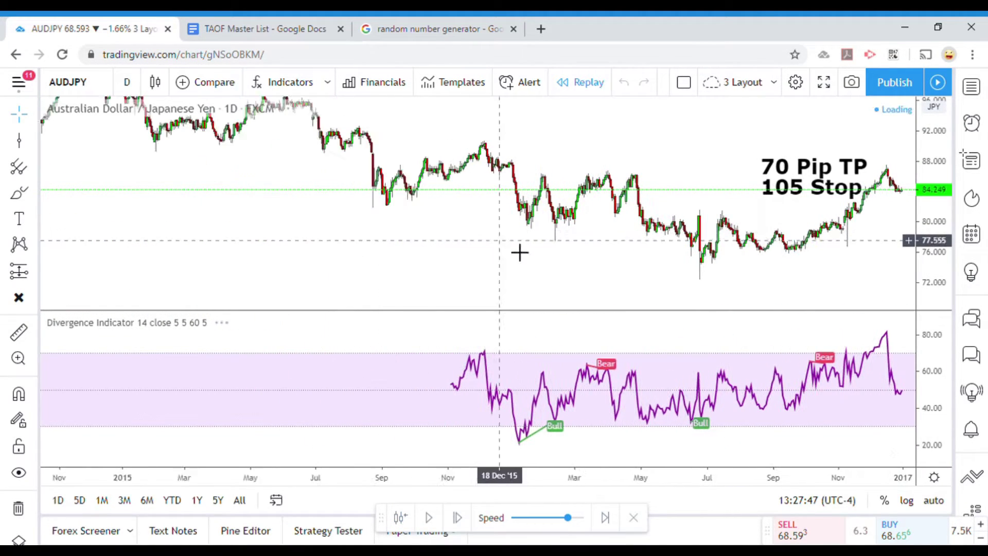
Step: Reframe the chart around the latest replay candles and bring the 70 Pip TP note back into view
{"action": "left_click_drag", "start_coordinate": [520, 249], "coordinate": [141, 239]}
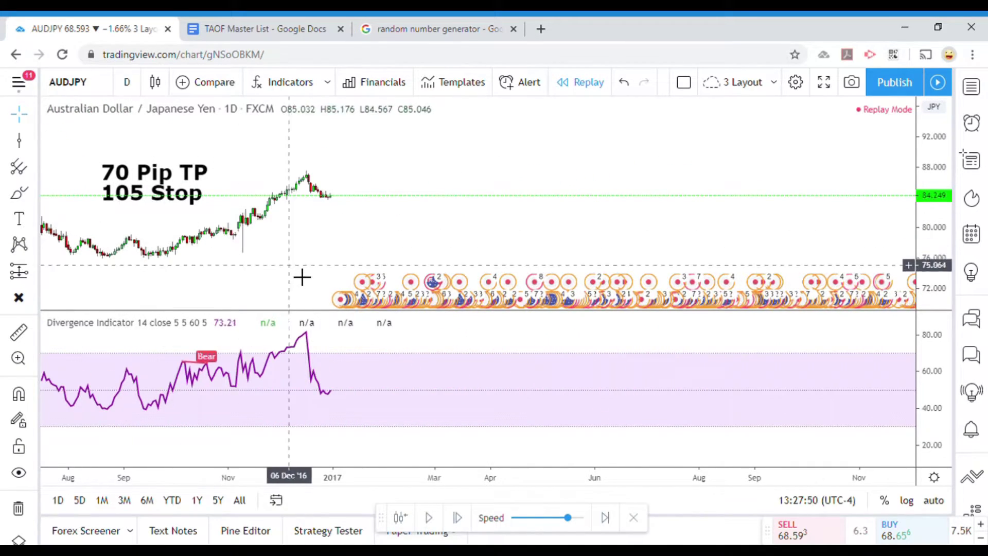
{"action": "left_click_drag", "start_coordinate": [302, 278], "coordinate": [743, 243]}
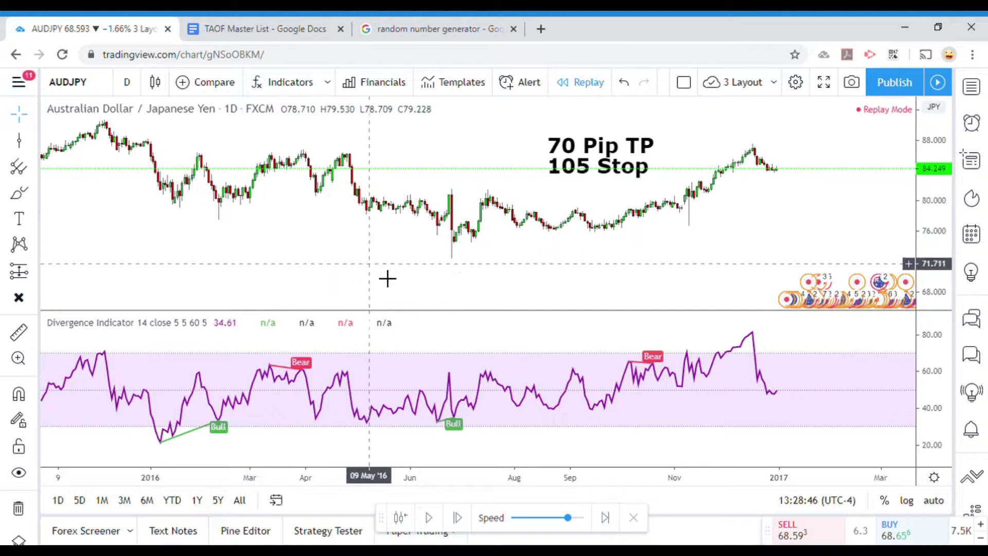
{"action": "left_click_drag", "start_coordinate": [406, 276], "coordinate": [364, 290]}
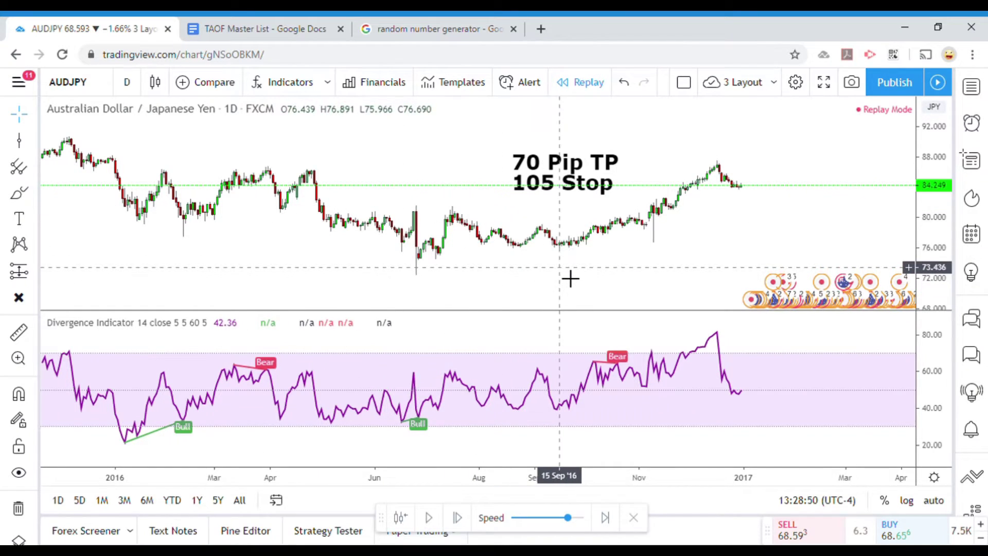
{"action": "left_click_drag", "start_coordinate": [571, 277], "coordinate": [402, 269]}
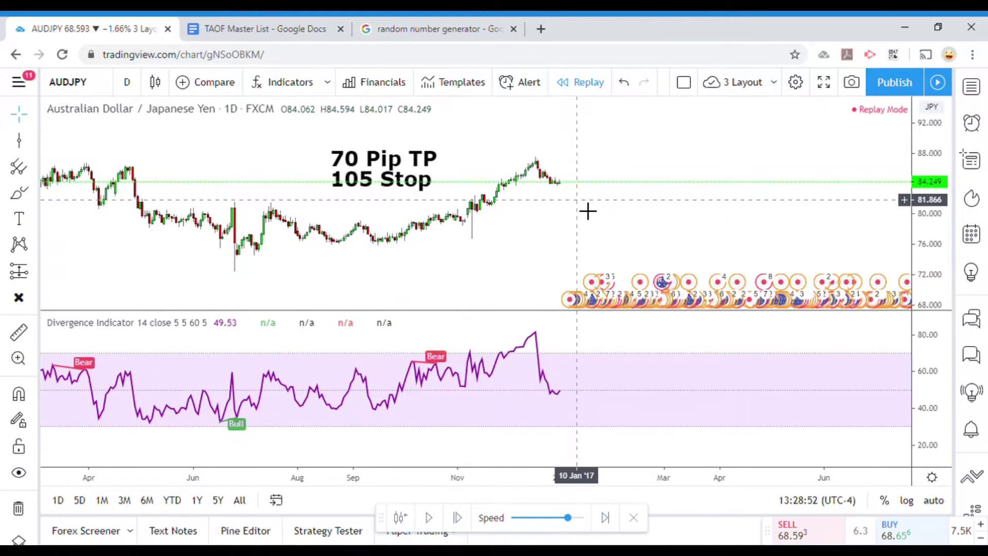
{"action": "left_click_drag", "start_coordinate": [587, 212], "coordinate": [690, 284]}
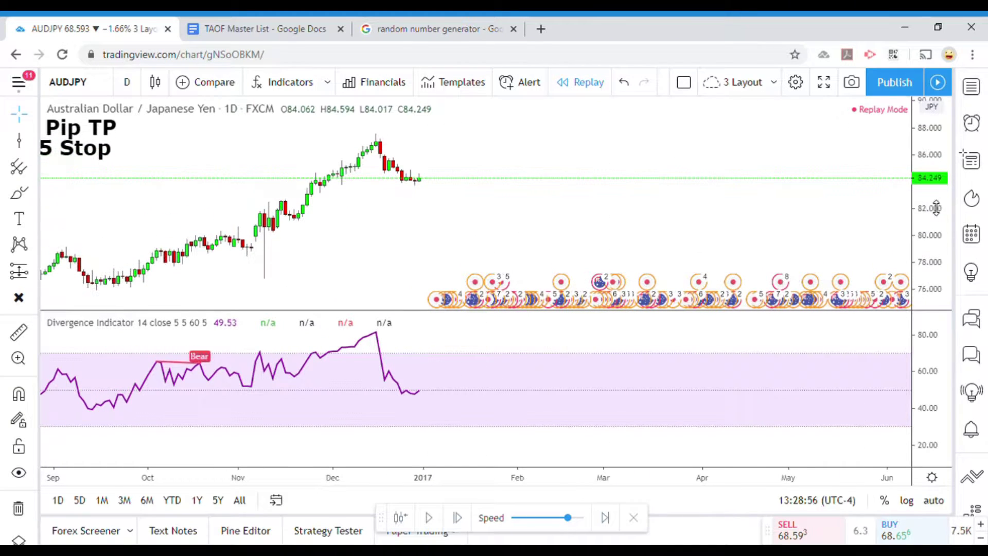
{"action": "left_click_drag", "start_coordinate": [98, 155], "coordinate": [287, 173]}
{"action": "left_click_drag", "start_coordinate": [479, 257], "coordinate": [444, 264]}
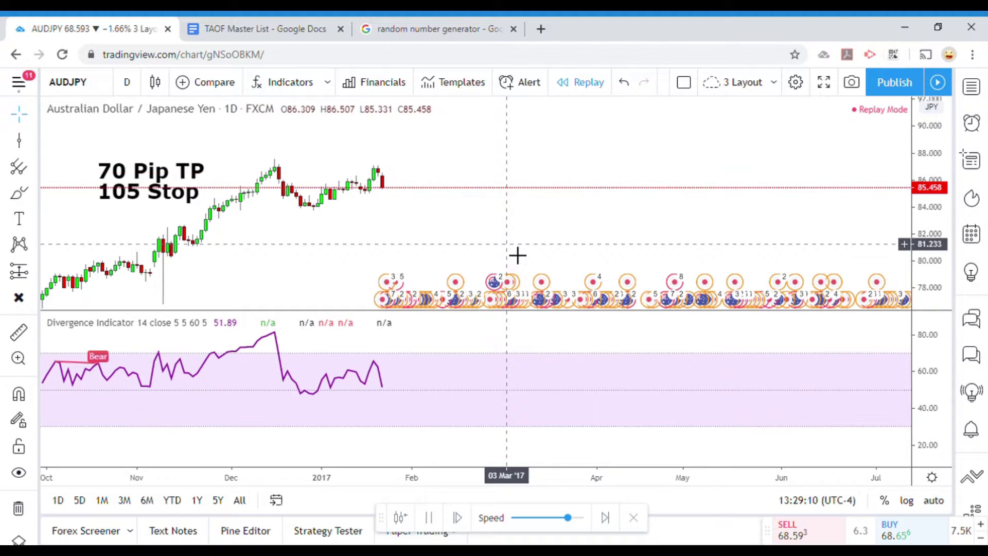
Step: Pause the replay at late January 2017
{"action": "left_click", "coordinate": [430, 517]}
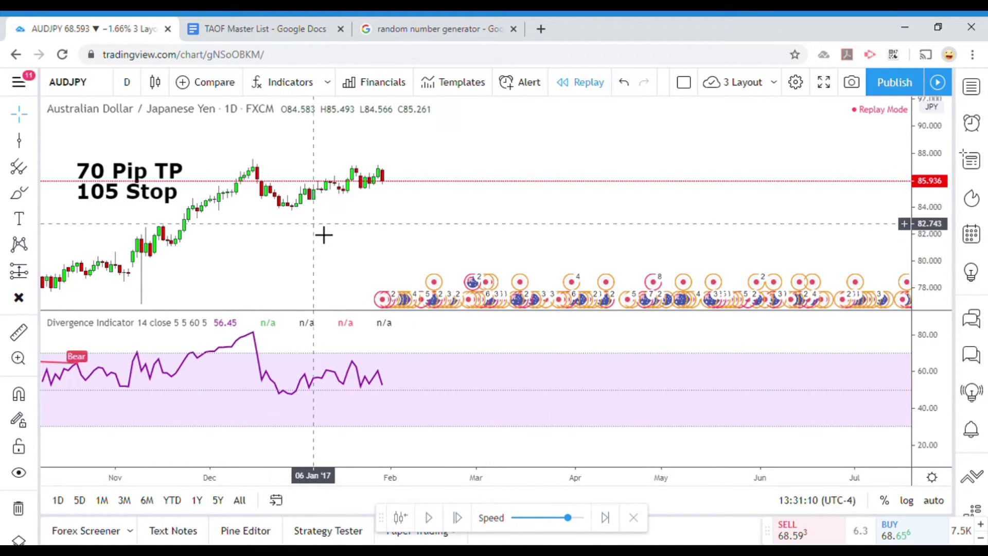
Step: Shift the price chart down, replay forward, and pause in late March 2017
{"action": "left_click_drag", "start_coordinate": [325, 233], "coordinate": [328, 250]}
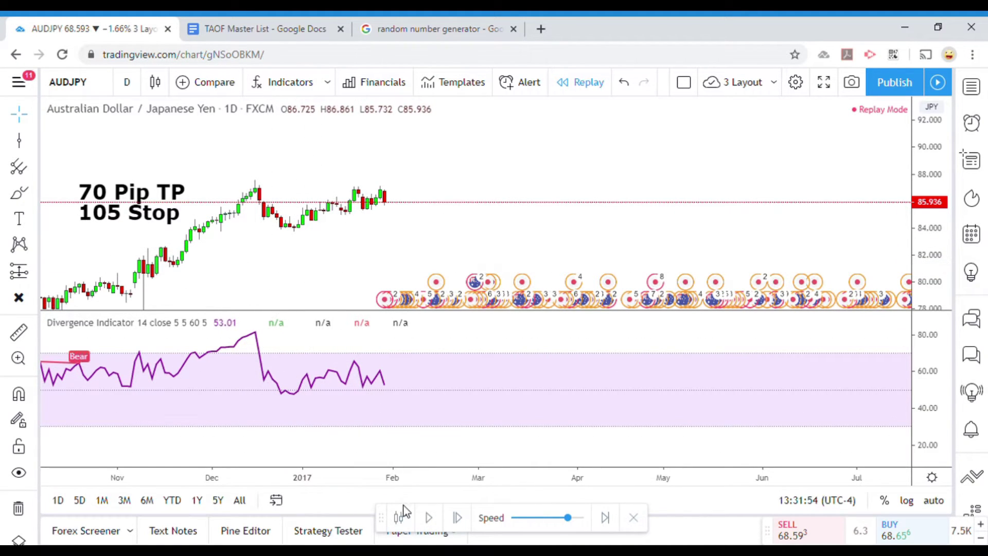
{"action": "left_click", "coordinate": [432, 519]}
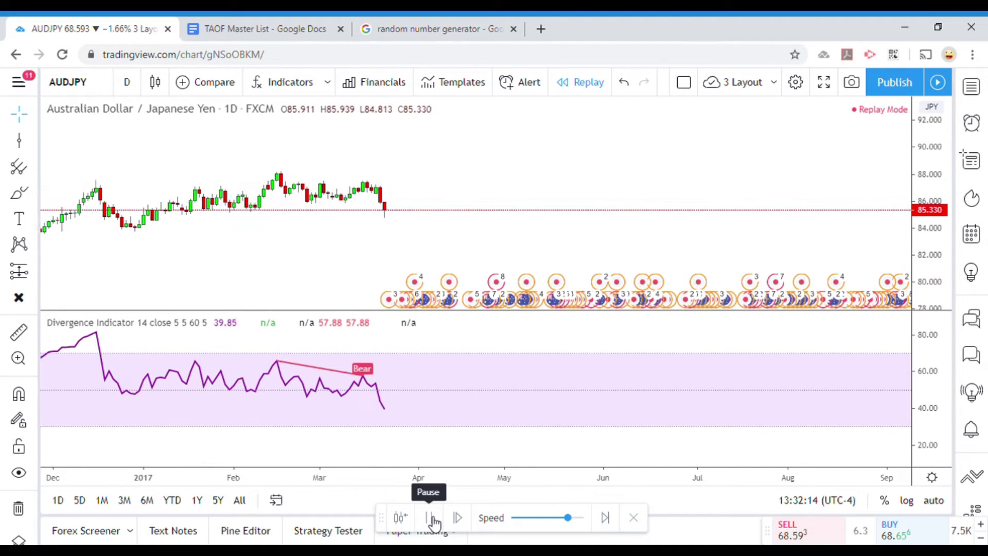
{"action": "left_click", "coordinate": [431, 518]}
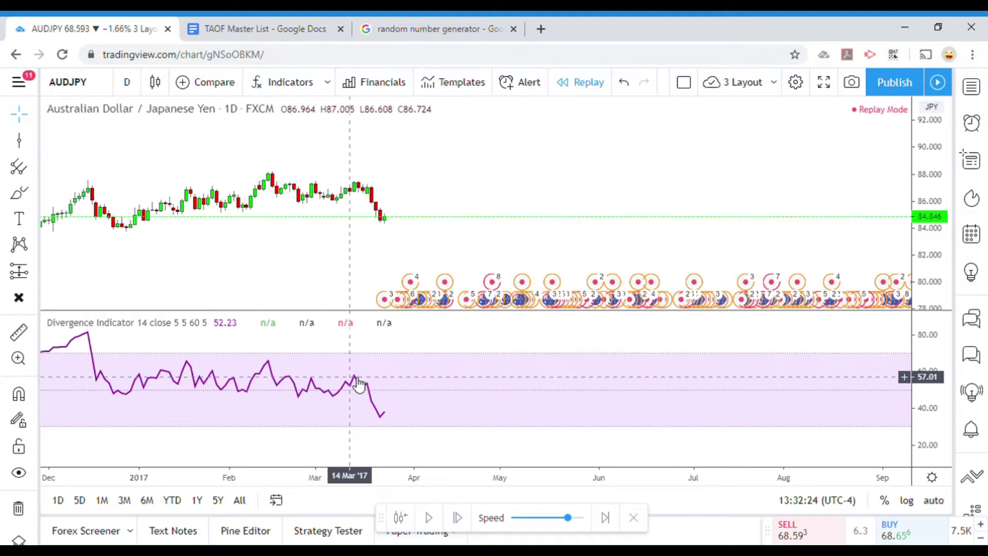
Step: Draw a falling trend line joining the indicator peaks at 10 Feb and mid-March '17
{"action": "left_click", "coordinate": [25, 144]}
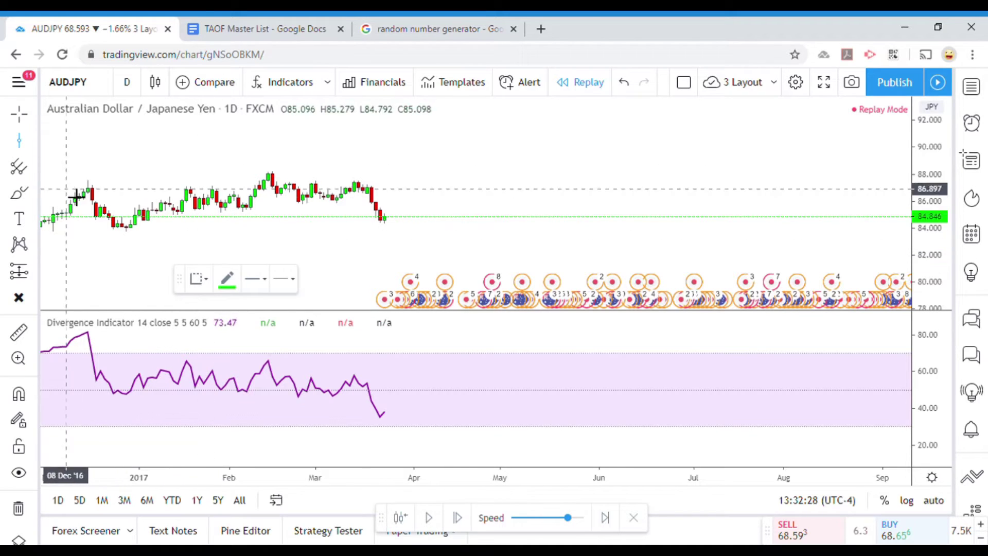
{"action": "left_click", "coordinate": [34, 146]}
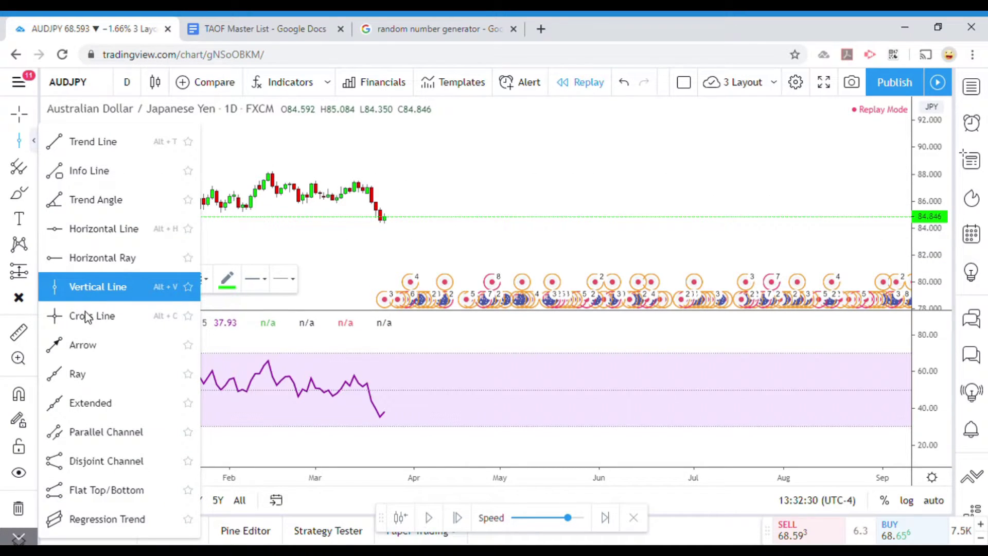
{"action": "left_click", "coordinate": [103, 143]}
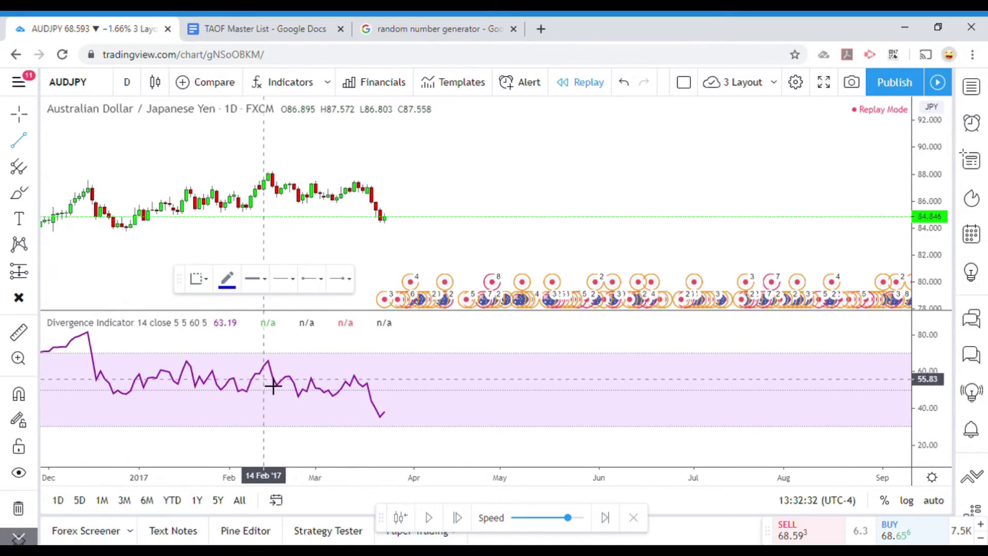
{"action": "left_click", "coordinate": [259, 359]}
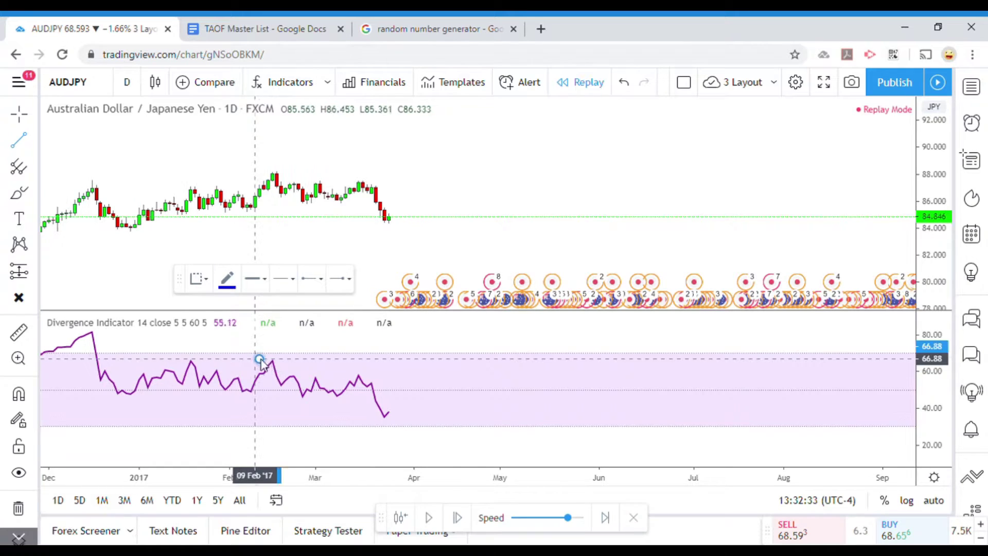
{"action": "left_click", "coordinate": [363, 377]}
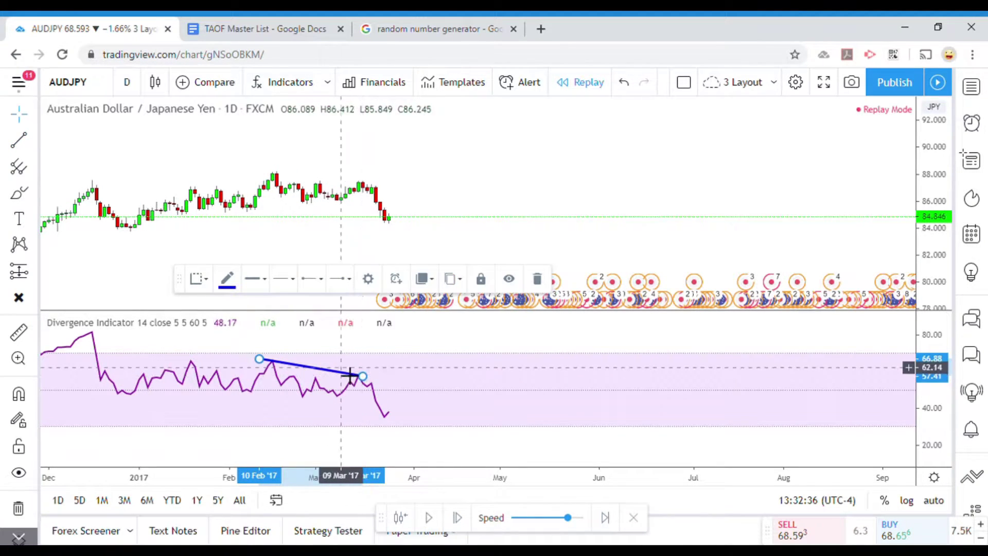
{"action": "left_click", "coordinate": [328, 391]}
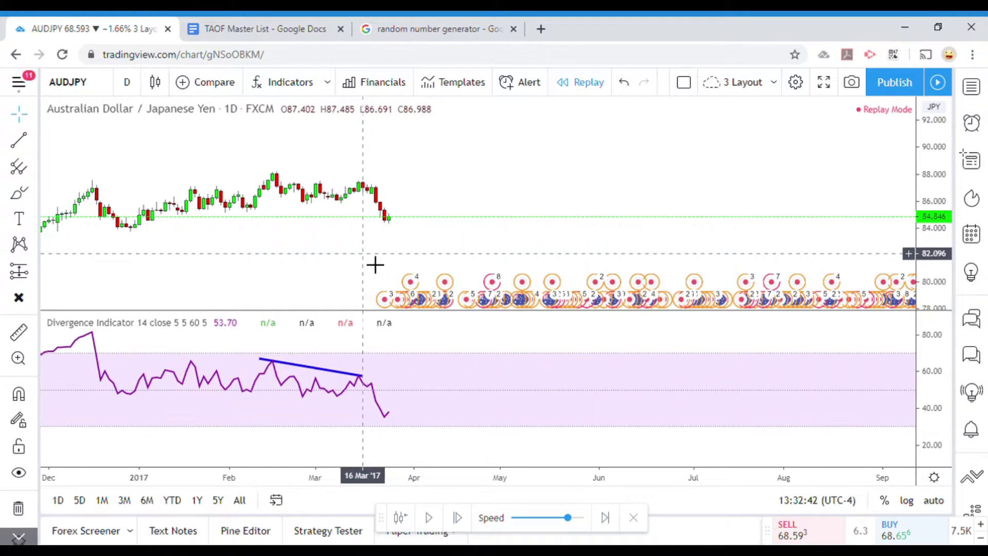
Step: Nudge the price chart up slightly and select the Measure ruler tool
{"action": "left_click_drag", "start_coordinate": [374, 265], "coordinate": [370, 259]}
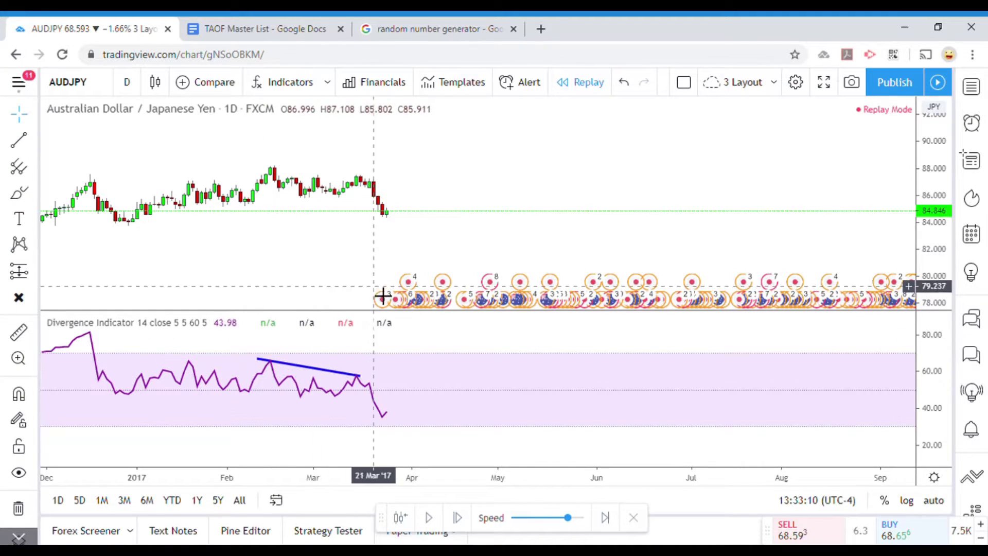
{"action": "left_click", "coordinate": [30, 147]}
{"action": "left_click", "coordinate": [34, 150]}
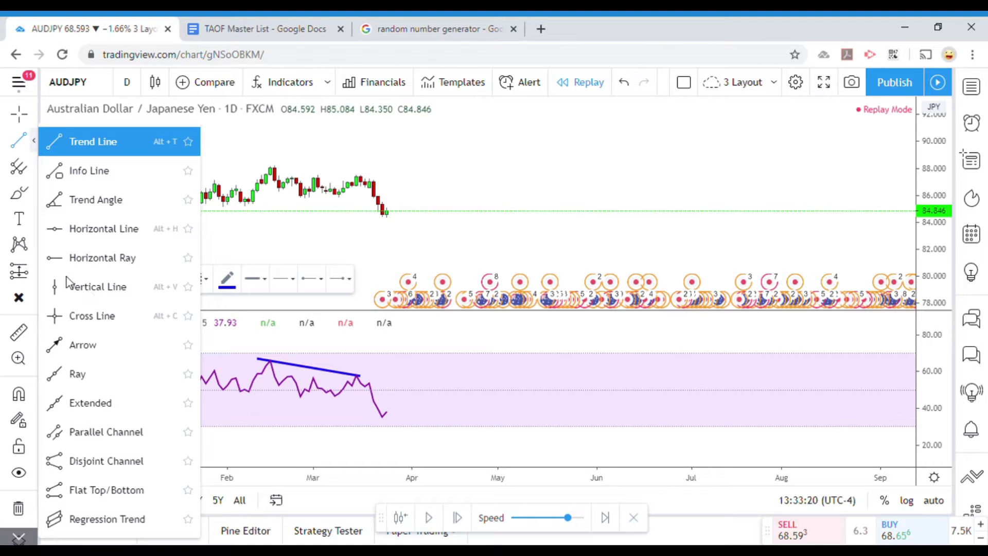
{"action": "left_click", "coordinate": [21, 332]}
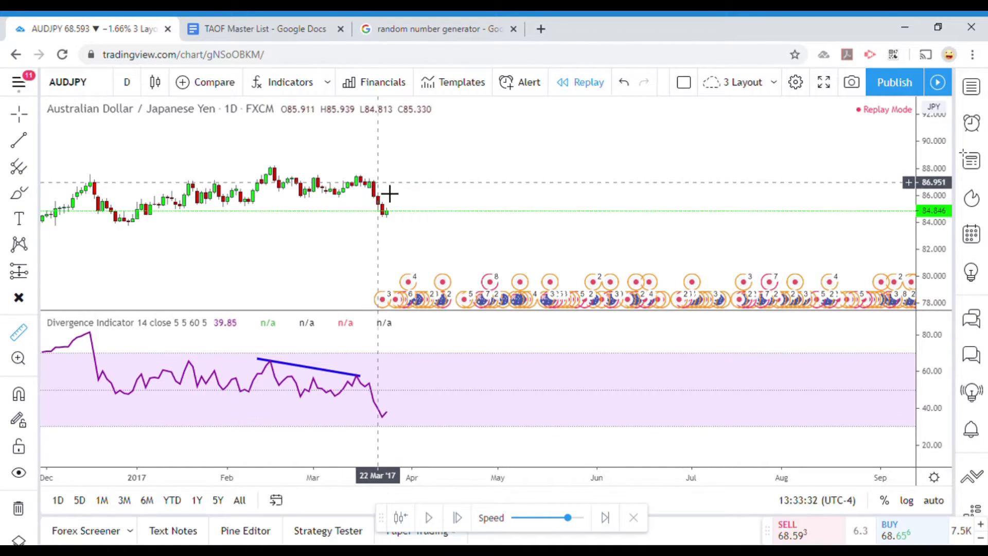
Step: Measure the last two bars' price drop, then place a green vertical line at 17 Mar '17
{"action": "left_click", "coordinate": [387, 193], "text": "shift"}
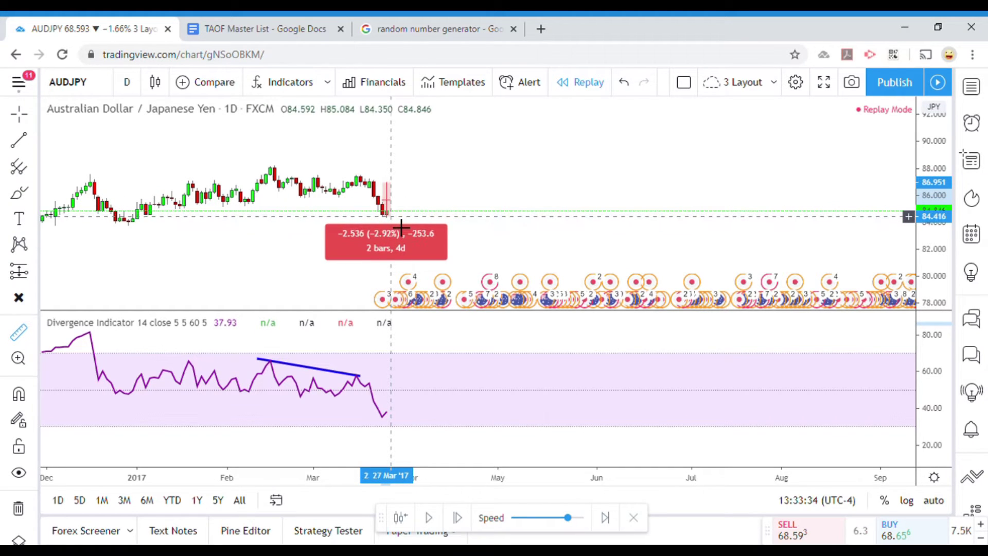
{"action": "left_click", "coordinate": [401, 227]}
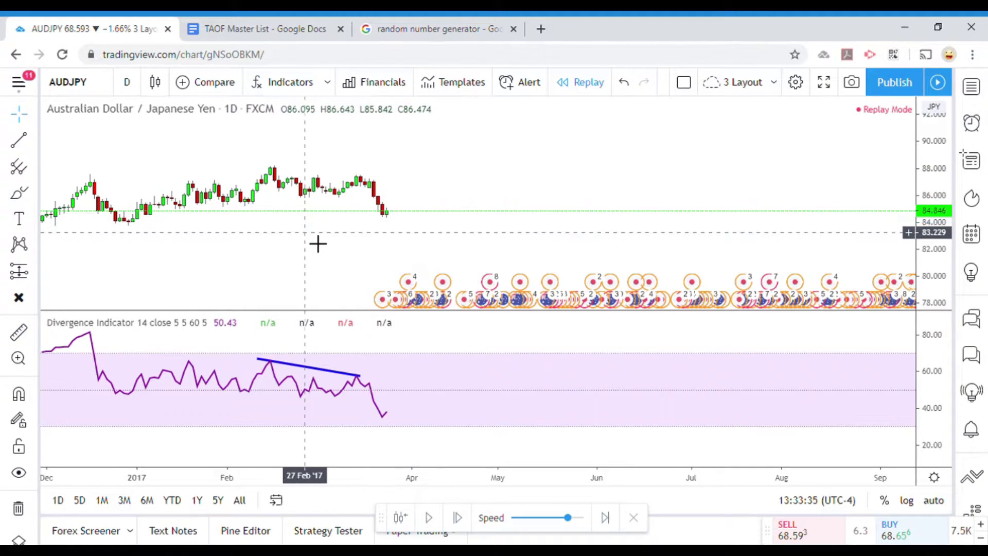
{"action": "left_click", "coordinate": [29, 148]}
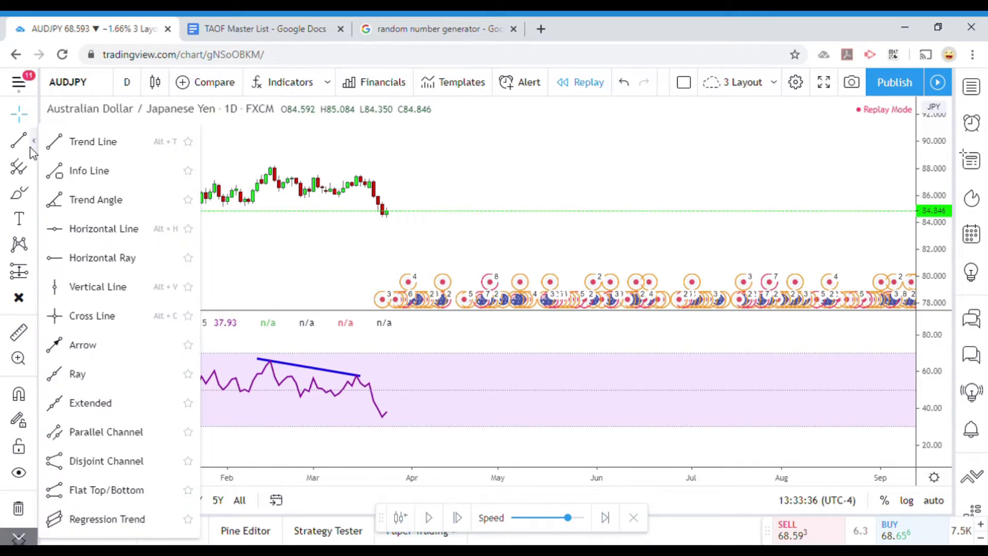
{"action": "left_click", "coordinate": [81, 287]}
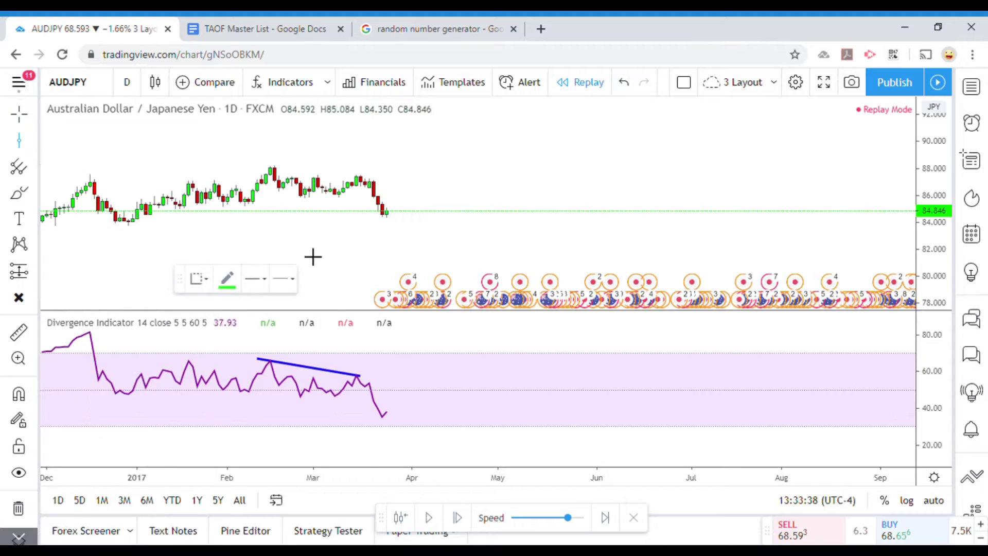
{"action": "left_click", "coordinate": [374, 257]}
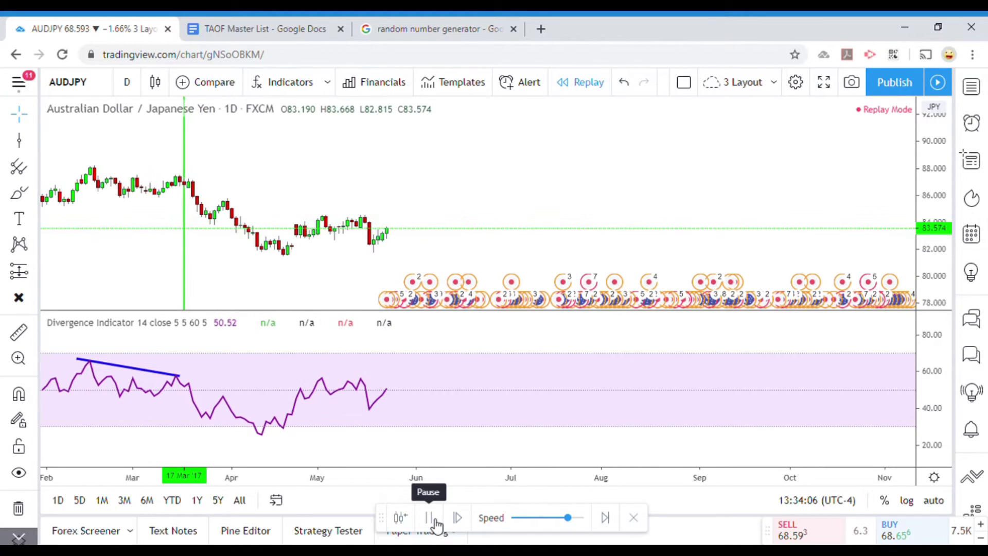
Step: Pause the replay and draw a rising trend line joining the 14 Apr and 23 May '17 indicator lows
{"action": "left_click", "coordinate": [431, 517]}
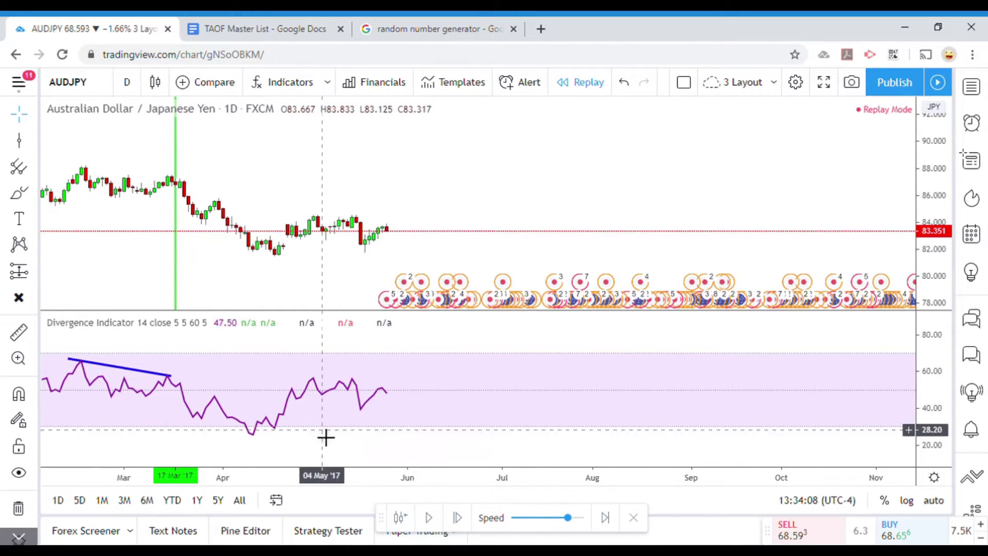
{"action": "left_click", "coordinate": [34, 146]}
{"action": "left_click", "coordinate": [86, 147]}
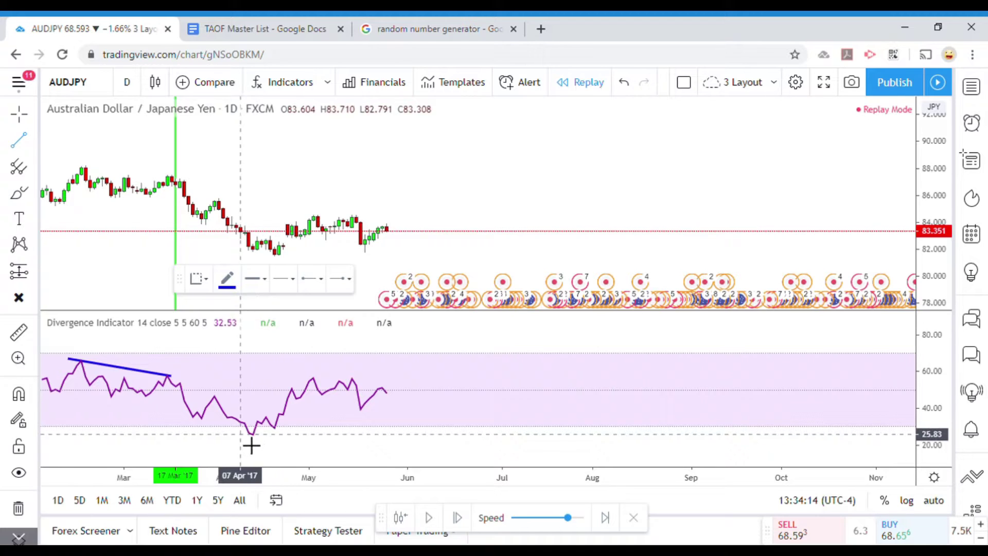
{"action": "left_click", "coordinate": [274, 440]}
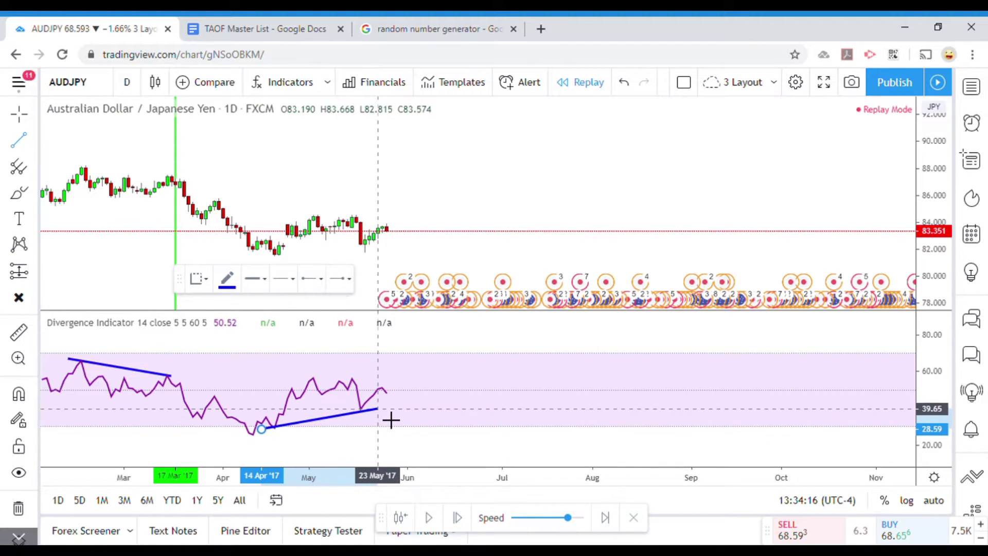
{"action": "left_click", "coordinate": [391, 420]}
{"action": "left_click", "coordinate": [376, 446]}
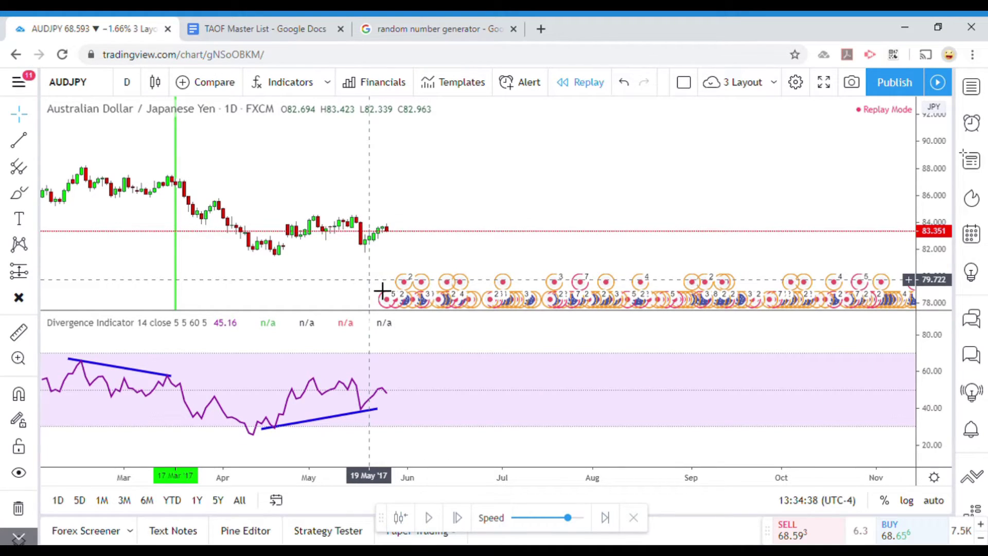
Step: Measure the roughly 124-pip move up from the latest candle, then dismiss the measurement
{"action": "left_click_drag", "start_coordinate": [382, 290], "coordinate": [376, 284]}
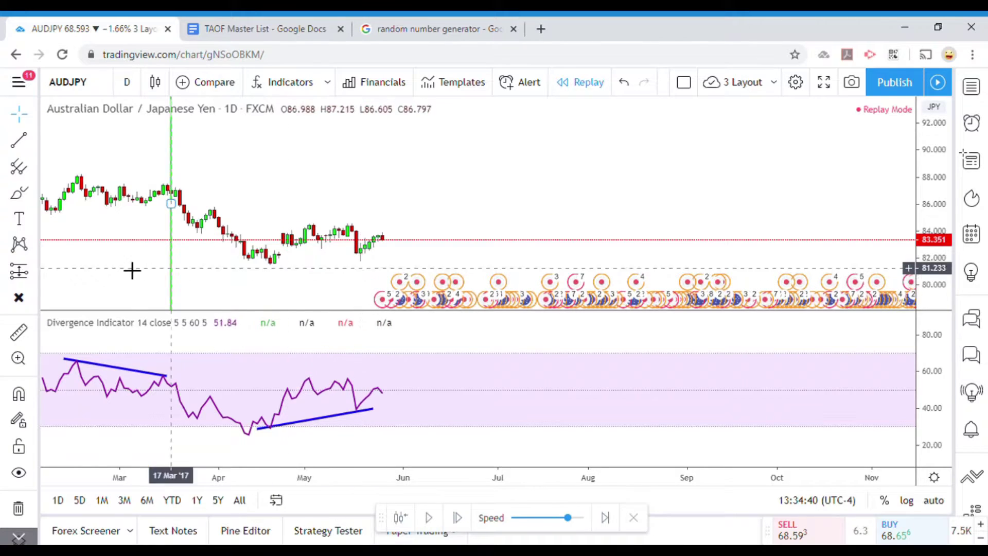
{"action": "key", "text": "alt+t"}
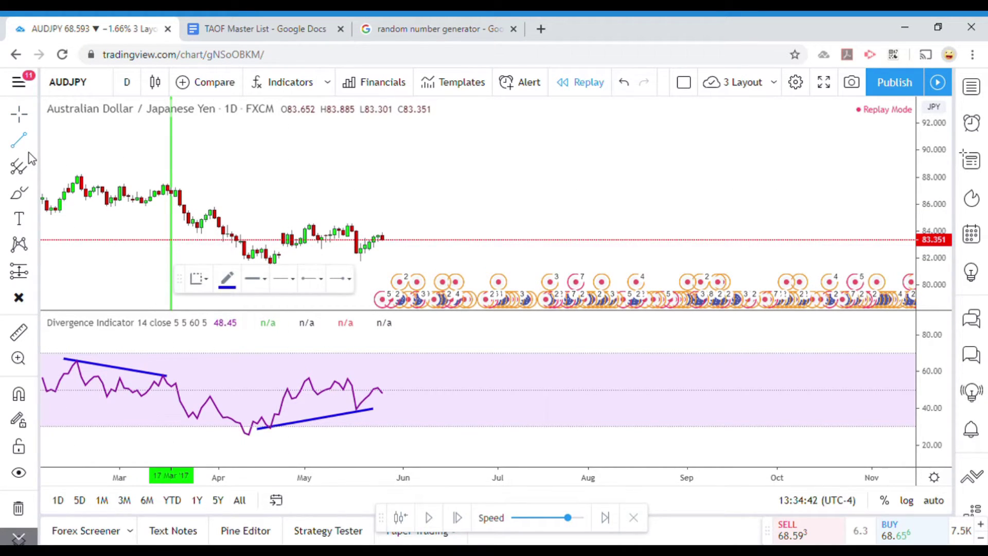
{"action": "left_click", "coordinate": [35, 147]}
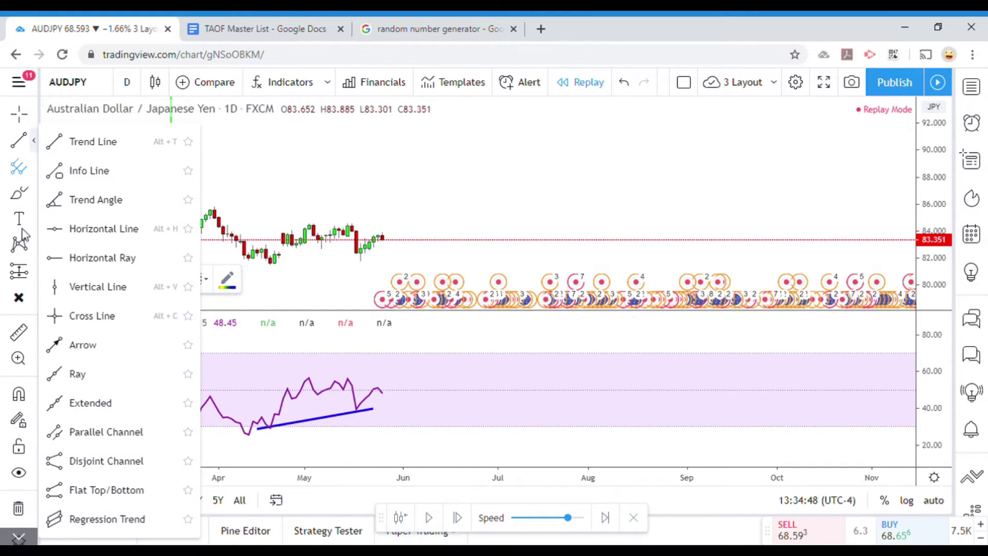
{"action": "left_click", "coordinate": [19, 332]}
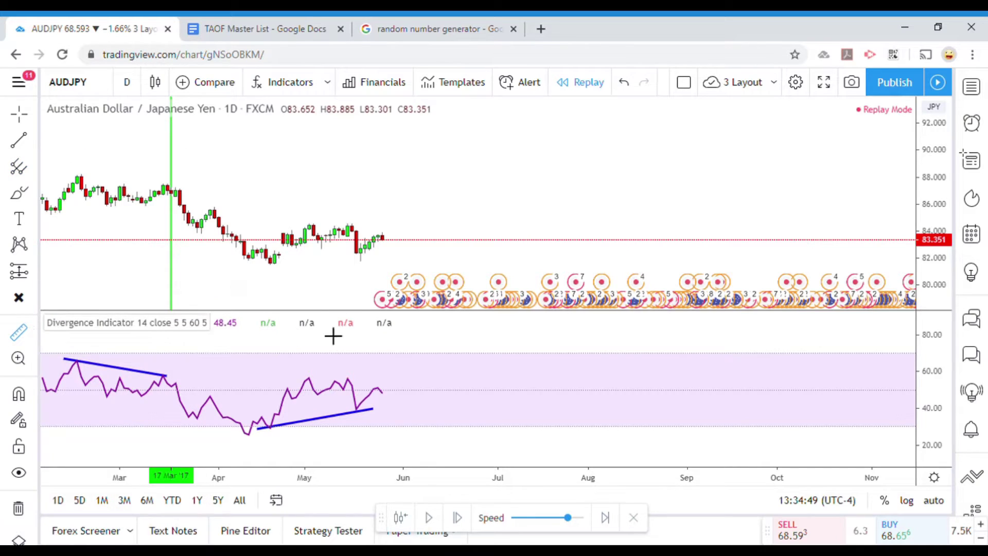
{"action": "left_click", "coordinate": [381, 260]}
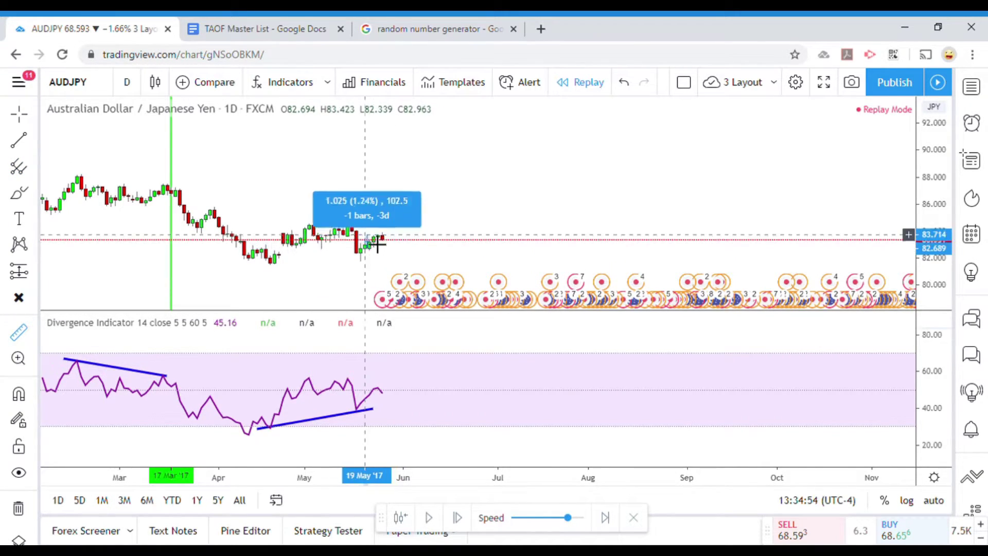
{"action": "left_click", "coordinate": [378, 243]}
{"action": "left_click", "coordinate": [340, 283]}
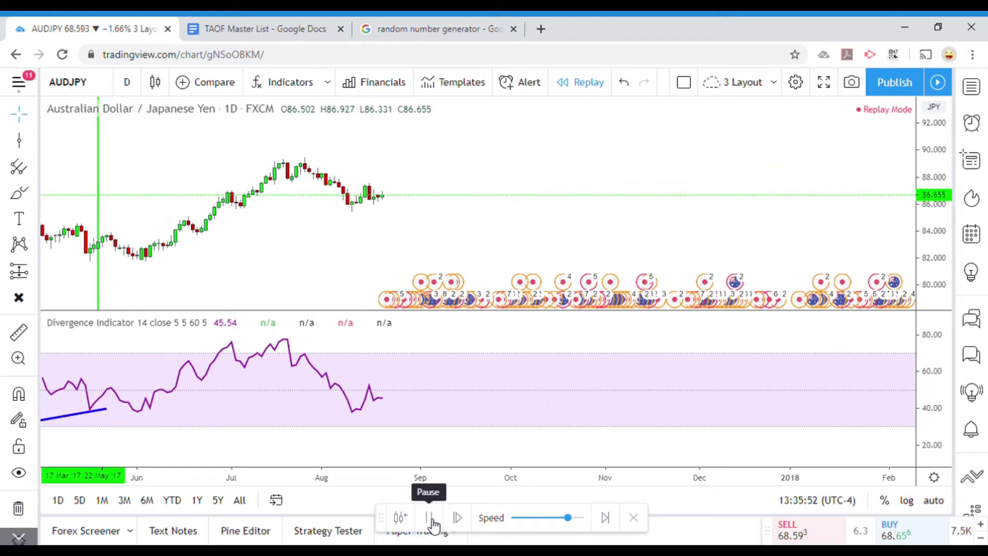
Step: Pause replay and draw a falling trend line on the indicator from the 21 Jul peak to 17 Aug
{"action": "left_click", "coordinate": [431, 521]}
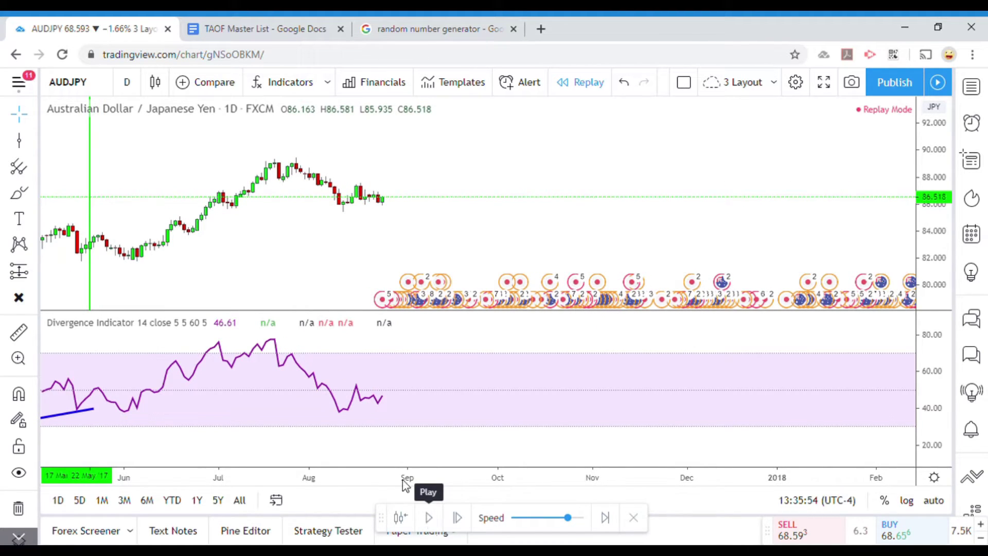
{"action": "left_click", "coordinate": [30, 147]}
{"action": "left_click", "coordinate": [60, 143]}
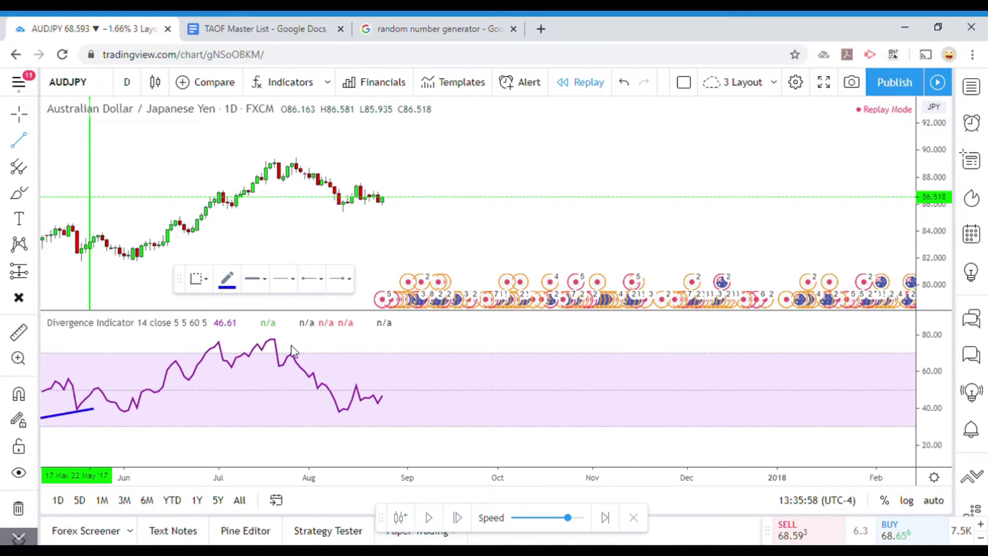
{"action": "left_click", "coordinate": [279, 351]}
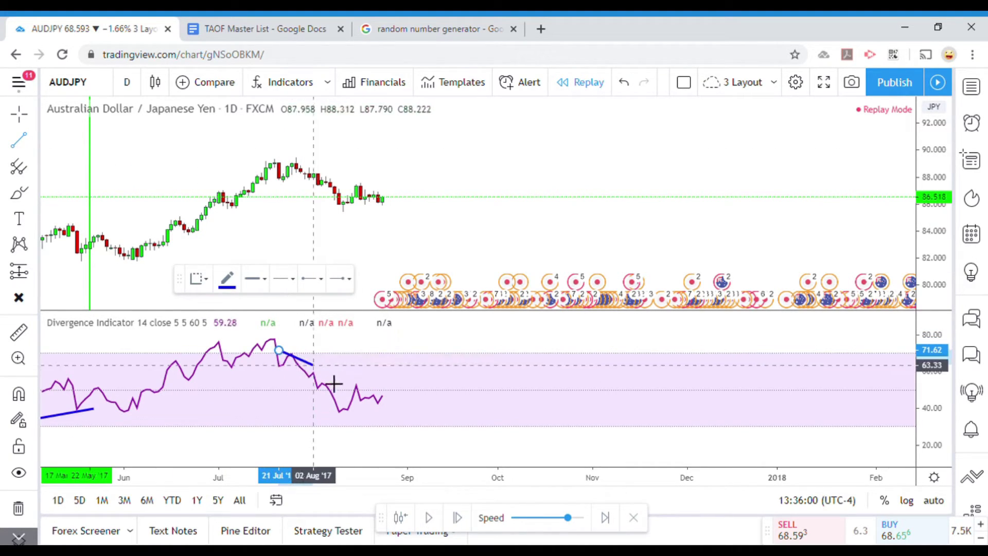
{"action": "left_click", "coordinate": [374, 398]}
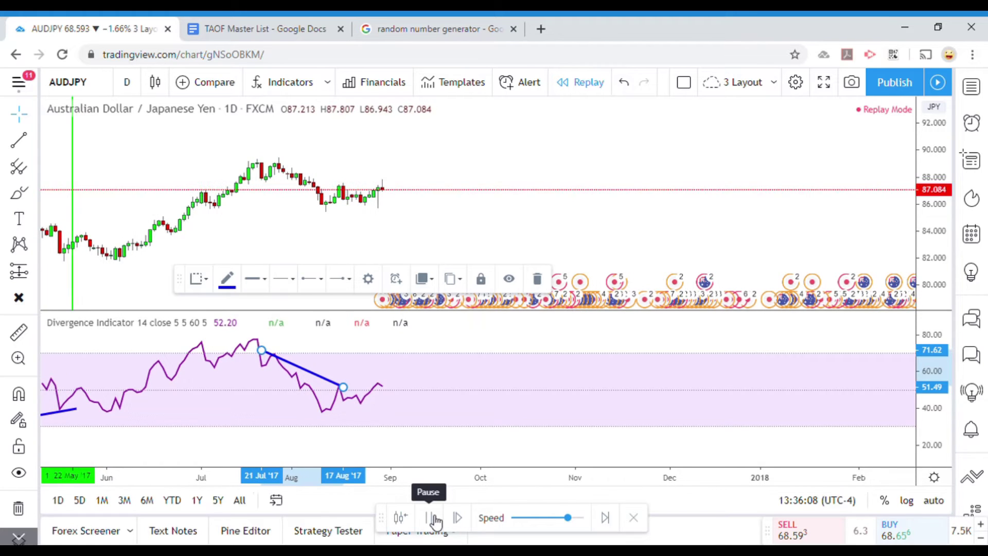
Step: Pause replay again and start a price measurement from the 22 Aug bar
{"action": "left_click", "coordinate": [434, 518]}
{"action": "left_click", "coordinate": [18, 336]}
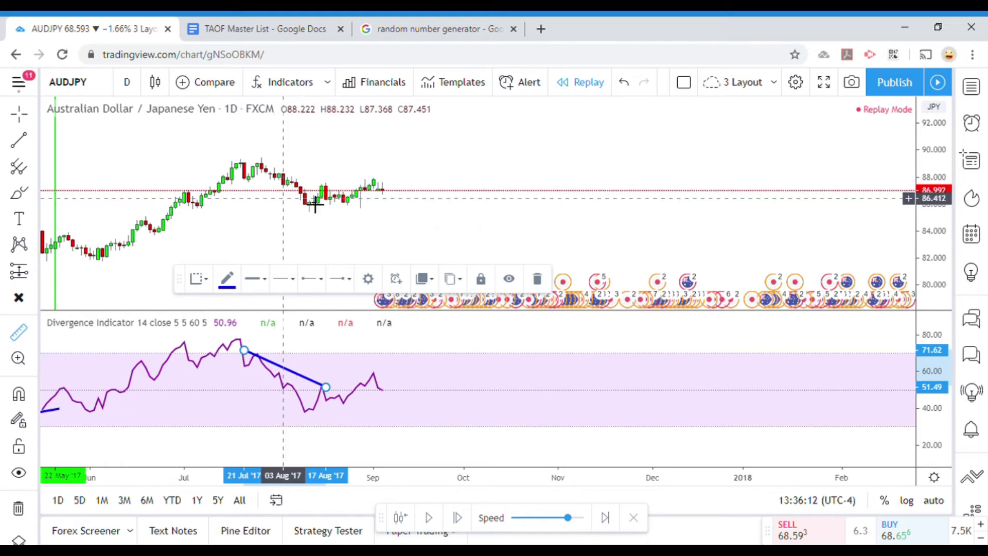
{"action": "left_click", "coordinate": [352, 207]}
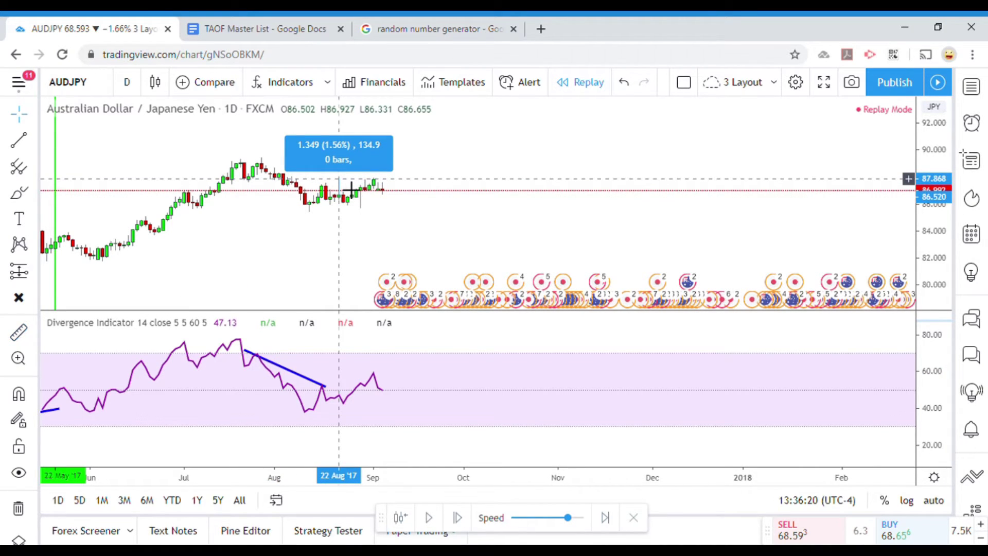
Step: Clear the 22 Aug measurement and shift the chart view slightly
{"action": "scroll", "coordinate": [352, 191], "scroll_direction": "down", "scroll_amount": 3}
{"action": "scroll", "coordinate": [351, 190], "scroll_direction": "up", "scroll_amount": 5}
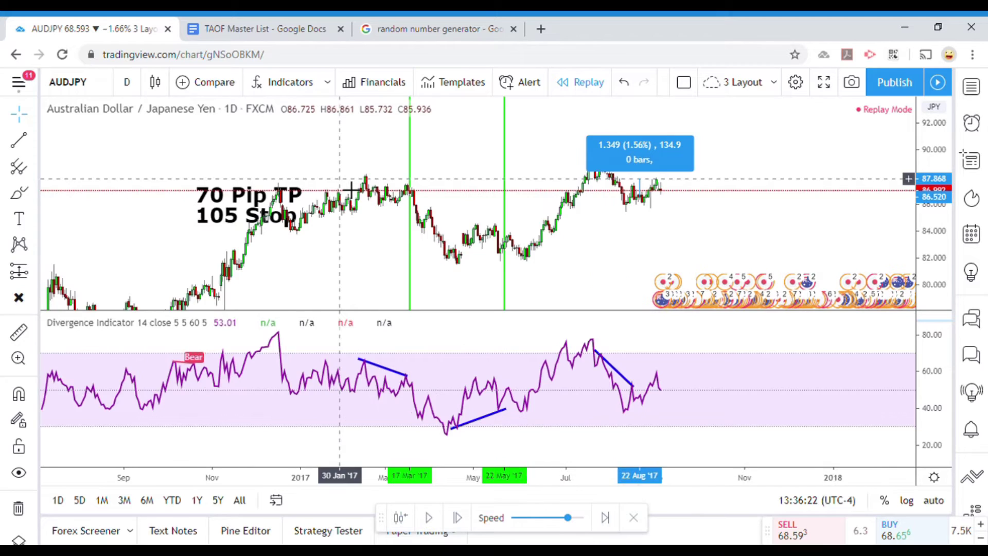
{"action": "left_click", "coordinate": [326, 267]}
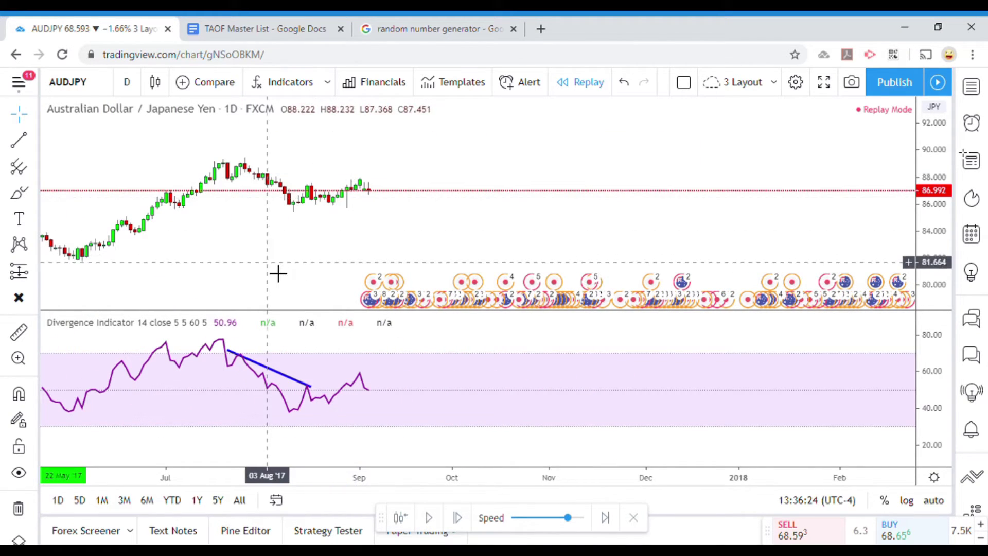
{"action": "left_click_drag", "start_coordinate": [278, 273], "coordinate": [287, 286]}
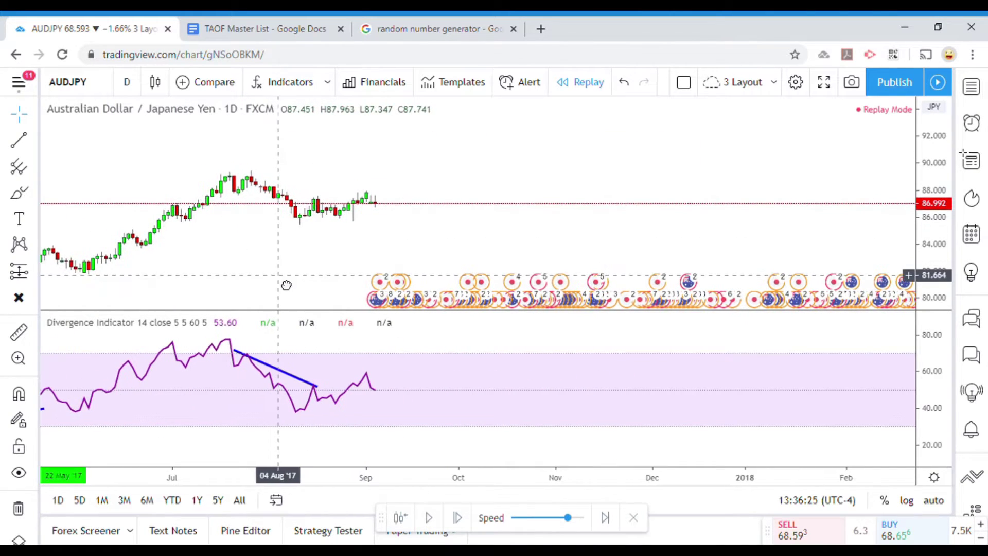
Step: Mark the 23 Aug 2017 losing trade with a red vertical line
{"action": "left_click", "coordinate": [31, 152]}
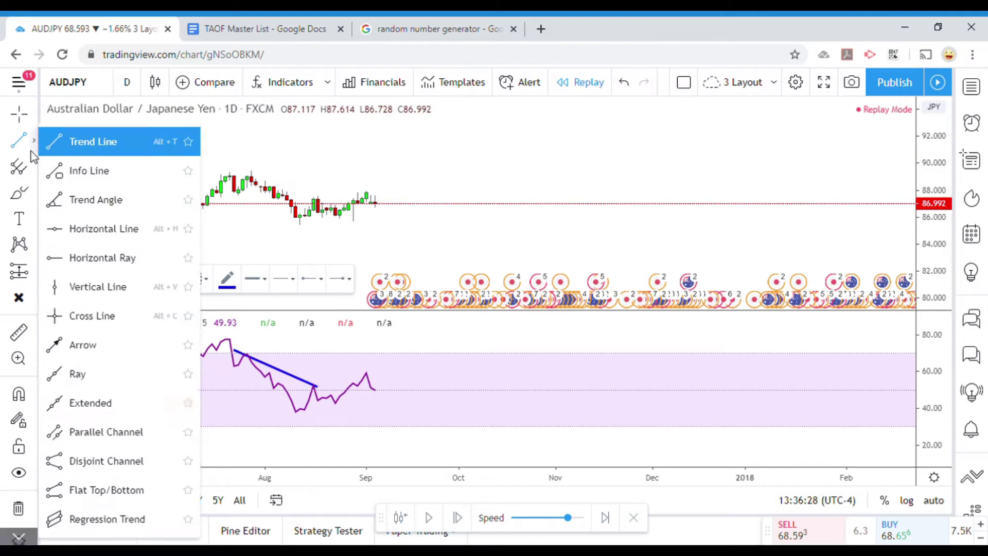
{"action": "left_click", "coordinate": [94, 293]}
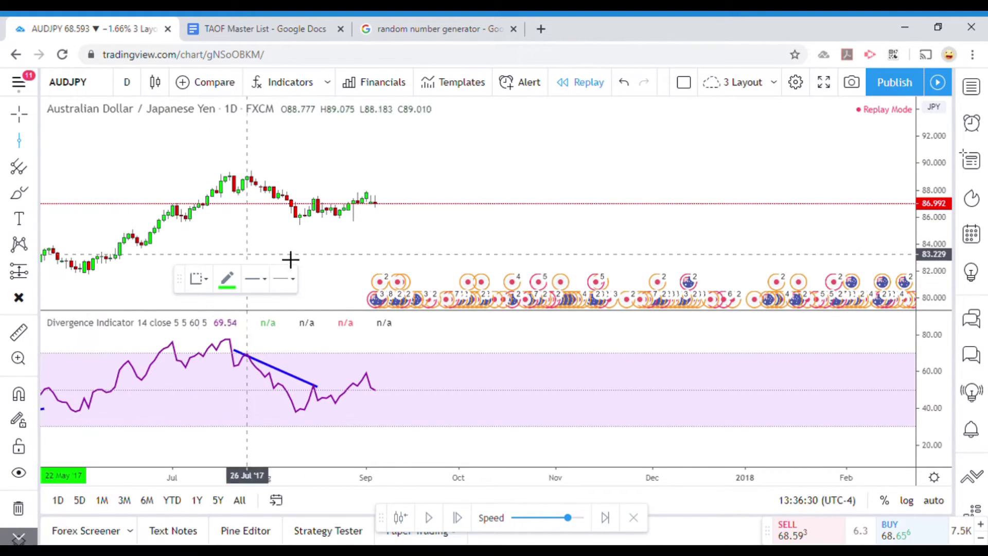
{"action": "left_click", "coordinate": [335, 273]}
{"action": "left_click", "coordinate": [228, 280]}
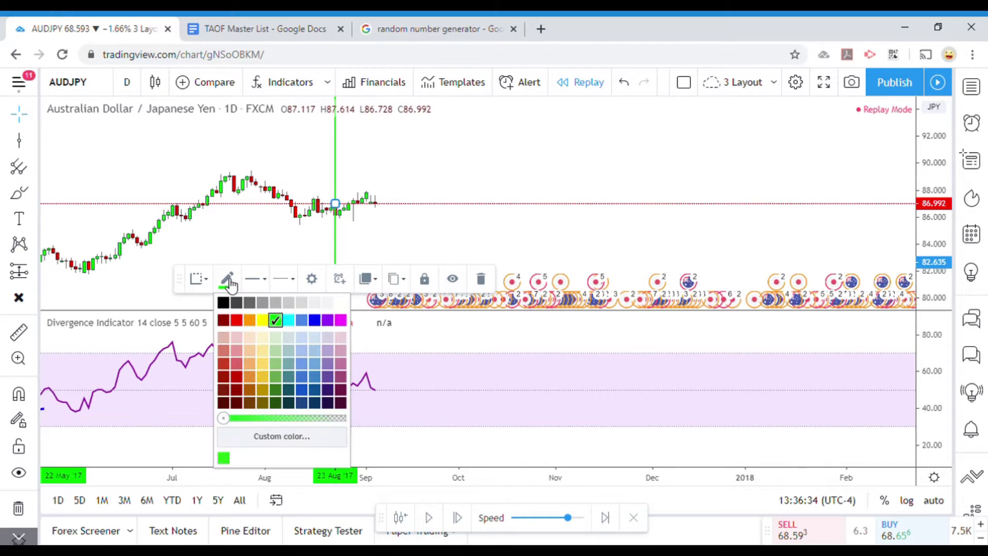
{"action": "left_click", "coordinate": [240, 322]}
{"action": "left_click", "coordinate": [395, 251]}
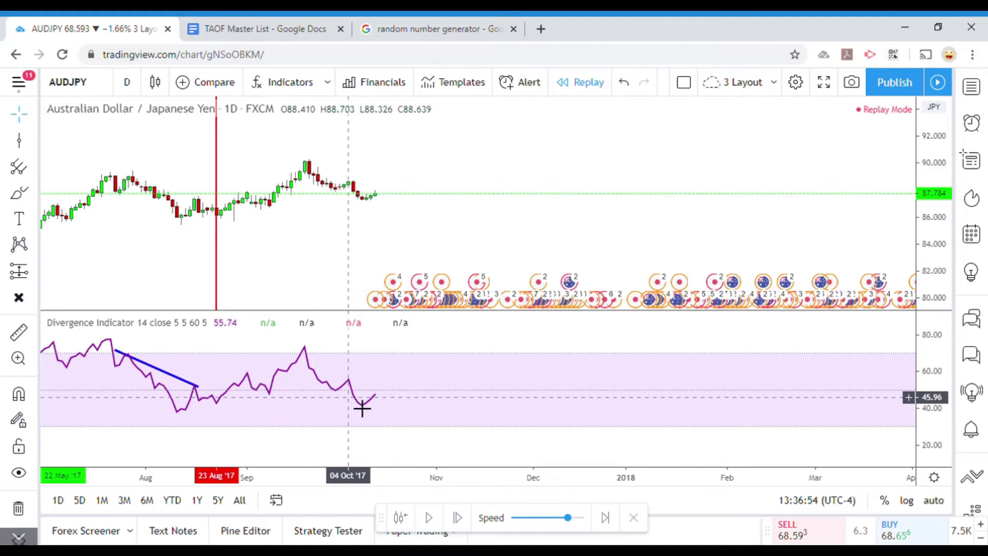
Step: Draw a falling indicator trend line from the 19 Sep peak to the 6 Oct dip, then resume replay
{"action": "left_click", "coordinate": [33, 149]}
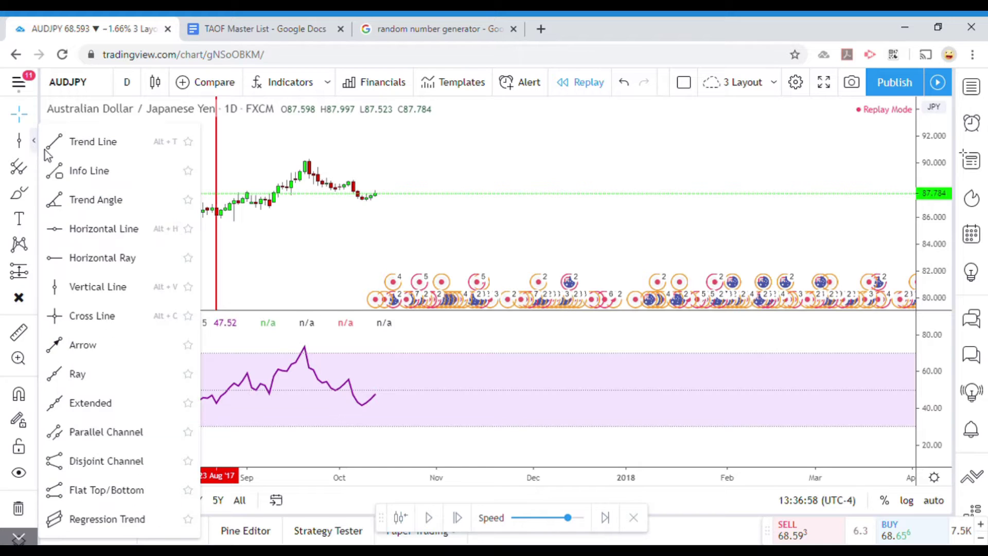
{"action": "left_click", "coordinate": [88, 144]}
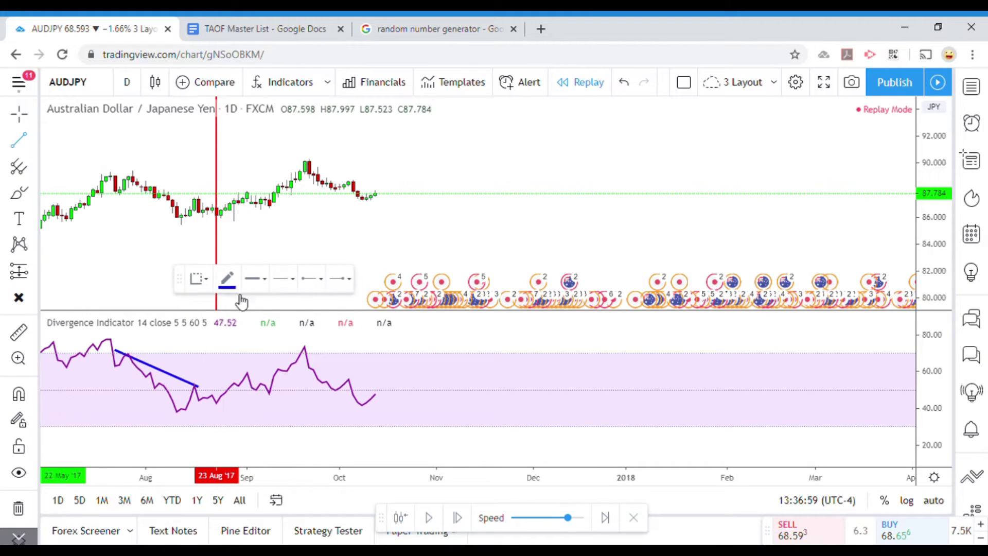
{"action": "left_click", "coordinate": [310, 350]}
{"action": "left_click", "coordinate": [368, 397]}
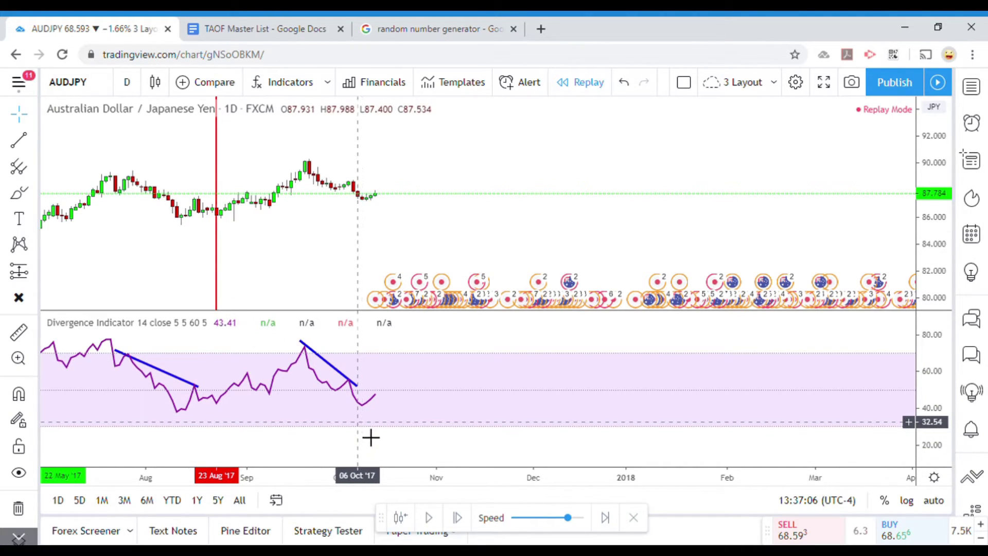
{"action": "left_click", "coordinate": [431, 519]}
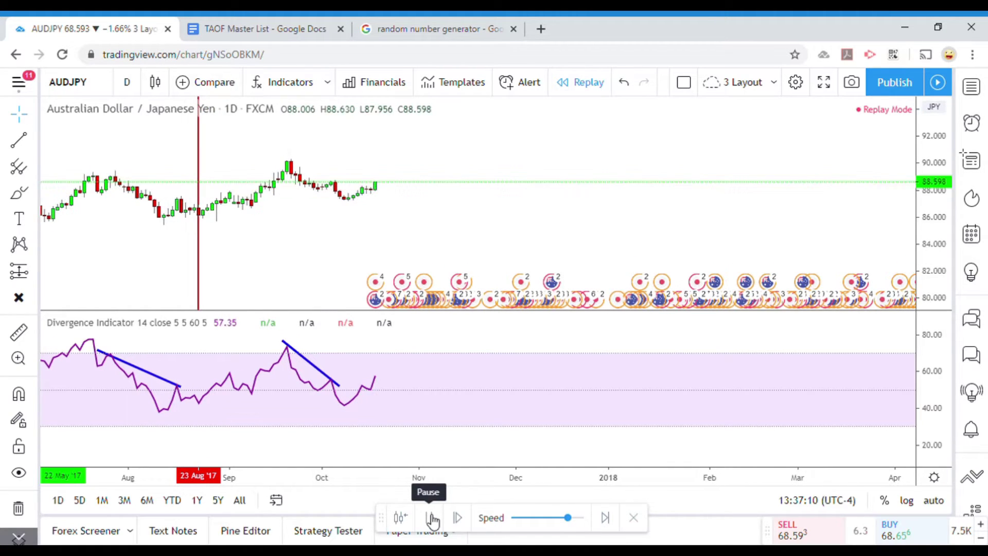
Step: Pause replay, measure the 1.552 (1.77%) rise from the 05 Oct low to 89.059, then clear it
{"action": "left_click", "coordinate": [431, 519]}
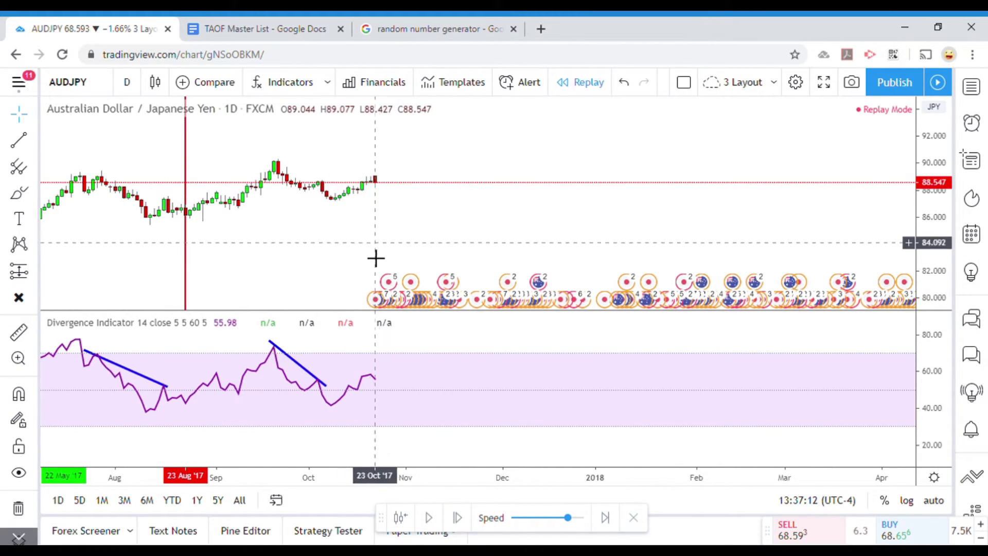
{"action": "scroll", "coordinate": [338, 255], "scroll_direction": "up", "scroll_amount": 3}
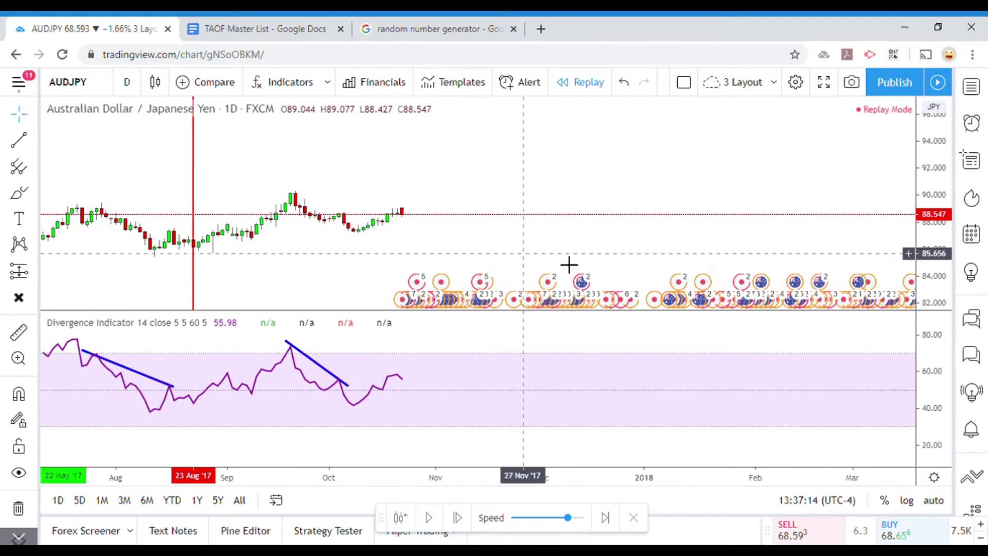
{"action": "left_click_drag", "start_coordinate": [529, 238], "coordinate": [523, 235]}
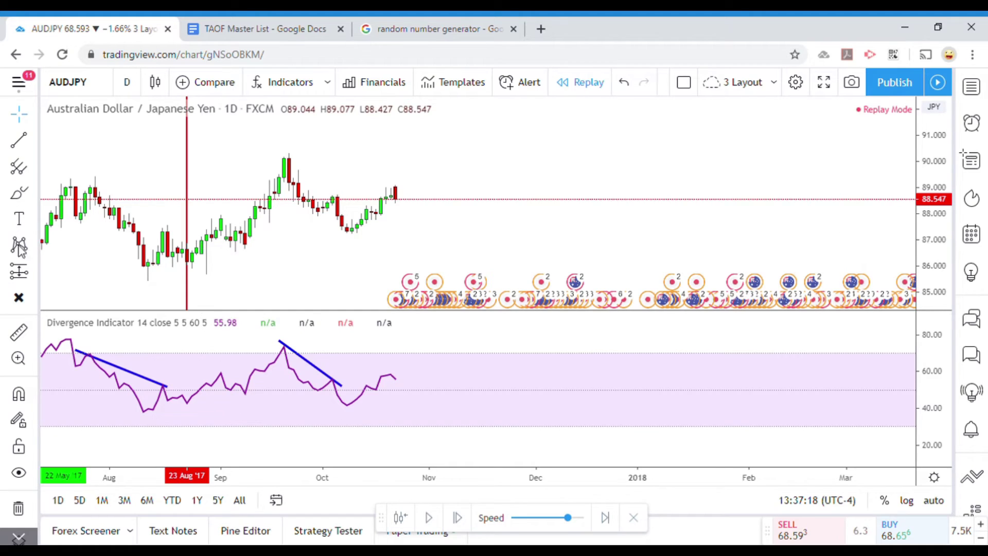
{"action": "left_click", "coordinate": [18, 334]}
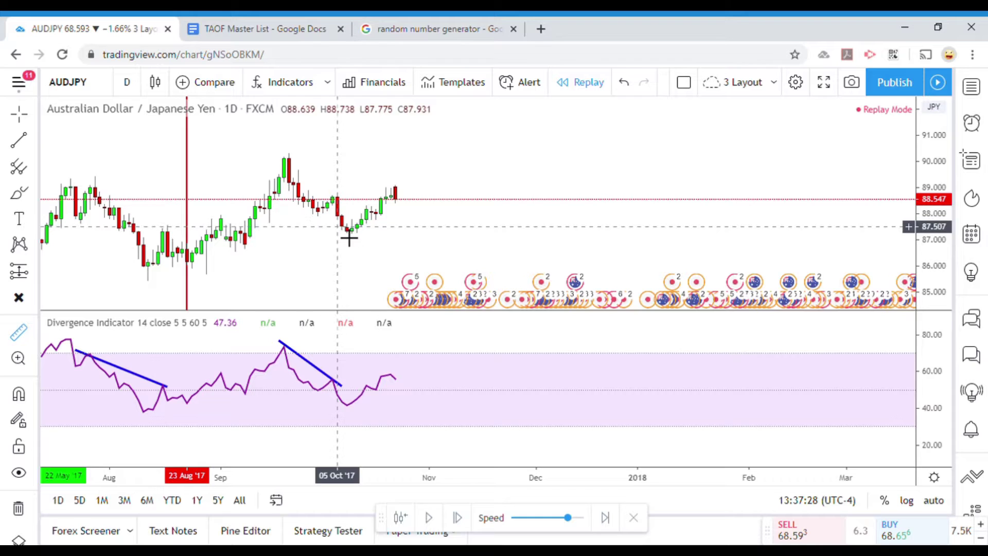
{"action": "left_click", "coordinate": [337, 226]}
{"action": "left_click", "coordinate": [351, 186]}
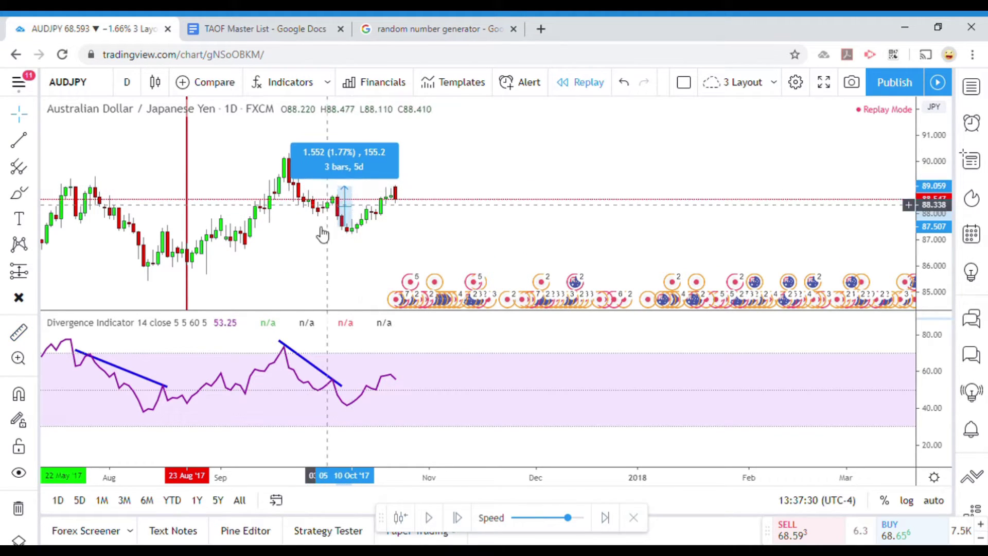
{"action": "left_click", "coordinate": [321, 239]}
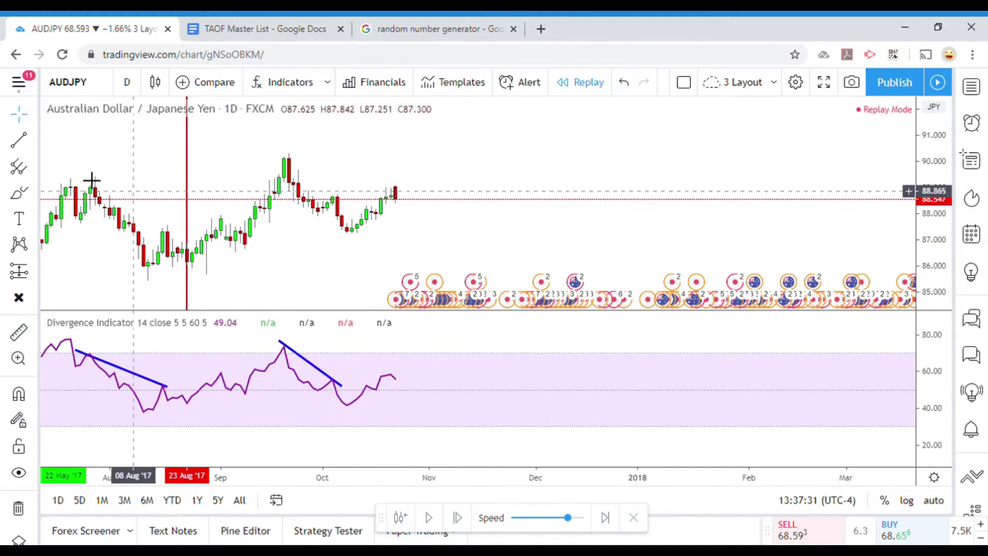
Step: Place a vertical line on 06 Oct 2017 marking the losing trade
{"action": "left_click", "coordinate": [35, 144]}
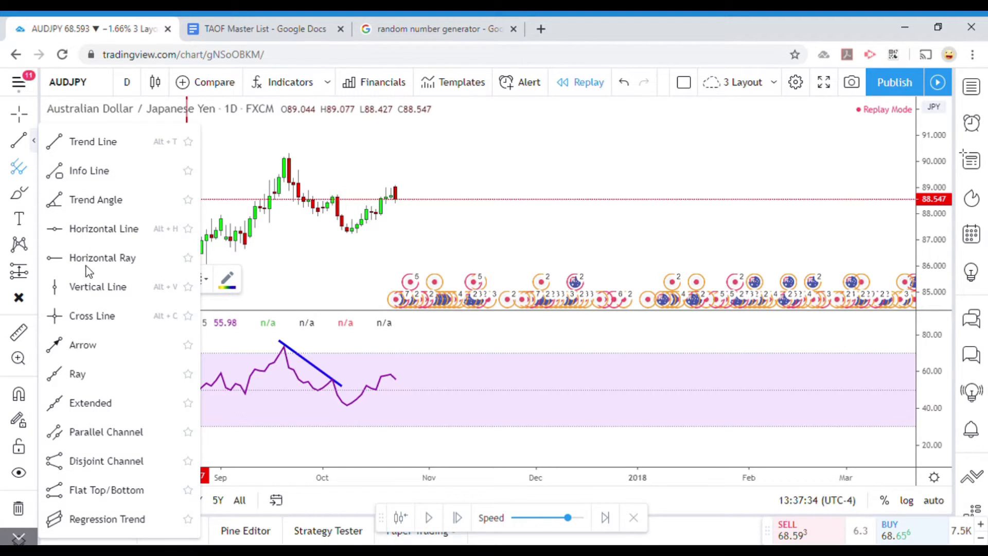
{"action": "left_click", "coordinate": [92, 287]}
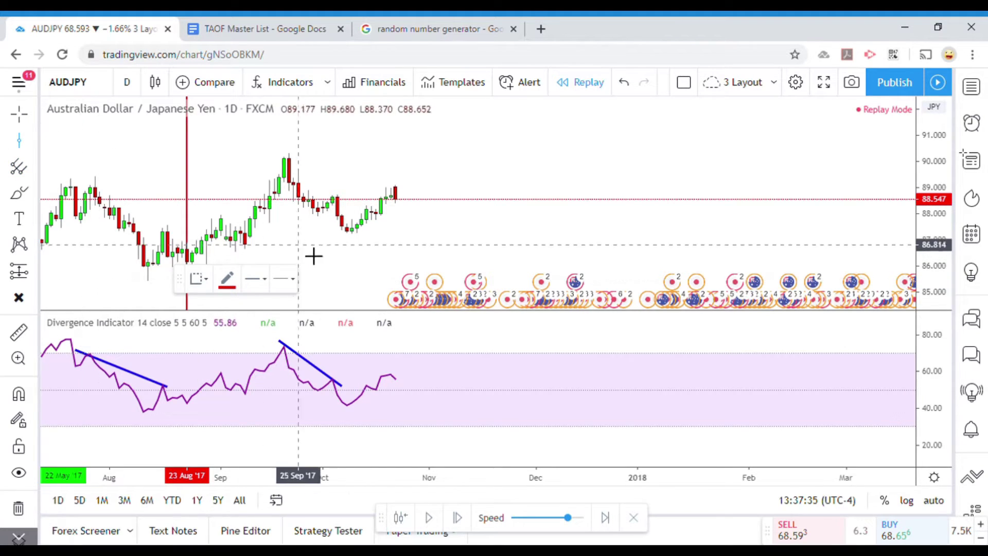
{"action": "left_click", "coordinate": [355, 262]}
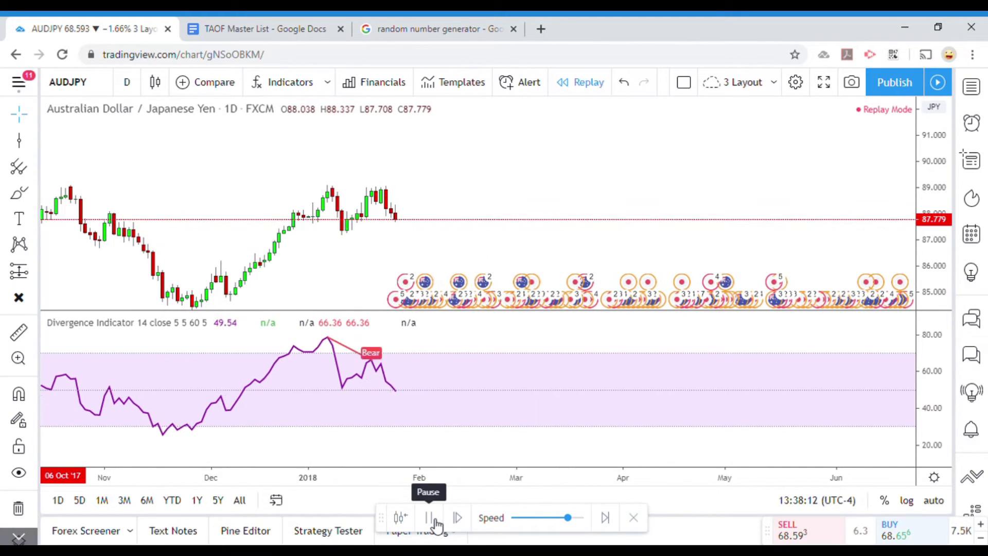
Step: Pause replay and draw a falling indicator trend line linking the early and late January 2018 highs
{"action": "left_click", "coordinate": [437, 525]}
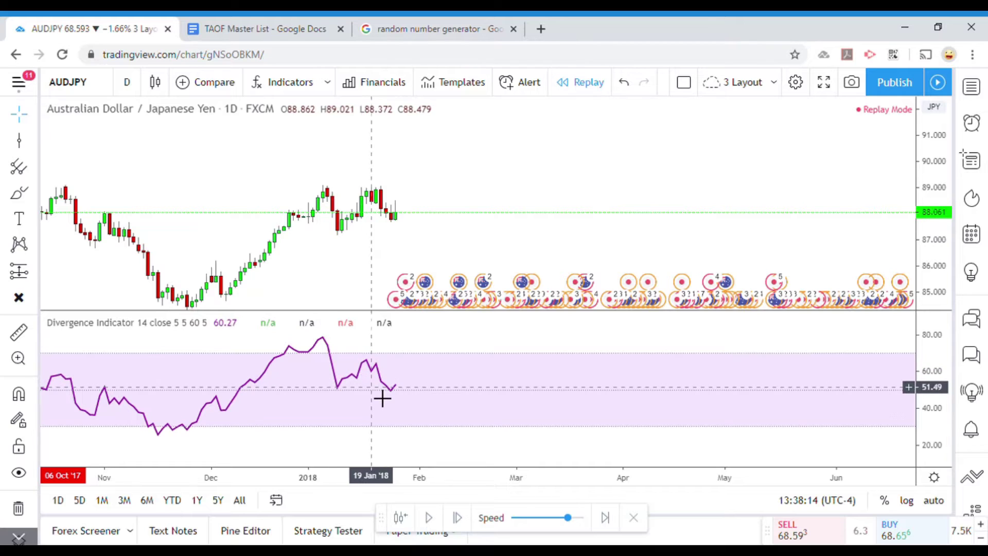
{"action": "left_click", "coordinate": [33, 150]}
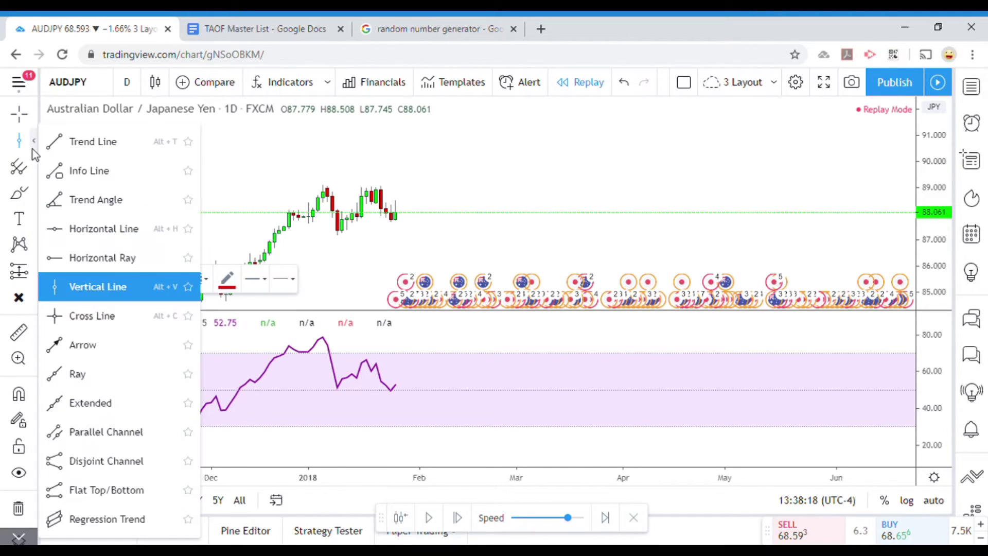
{"action": "left_click", "coordinate": [93, 143]}
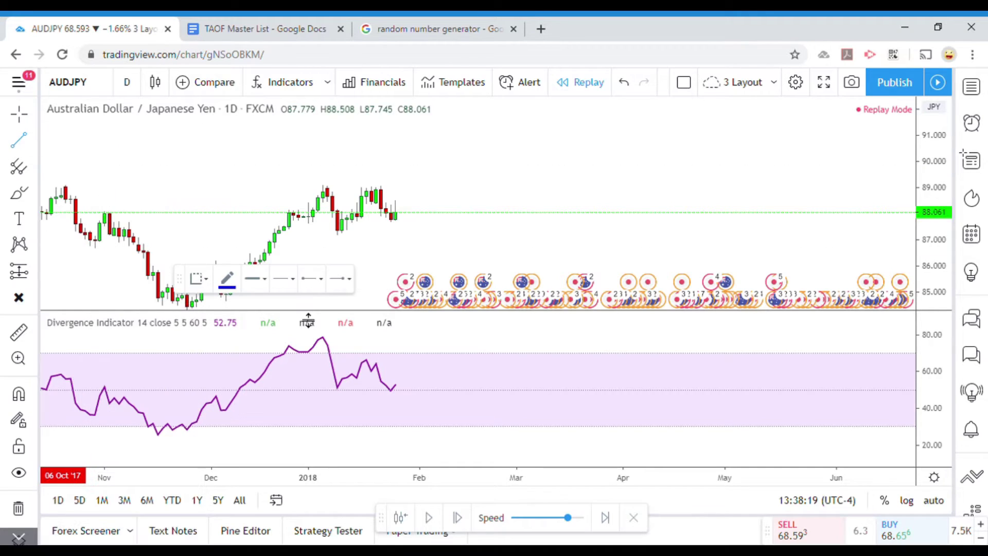
{"action": "left_click", "coordinate": [325, 345]}
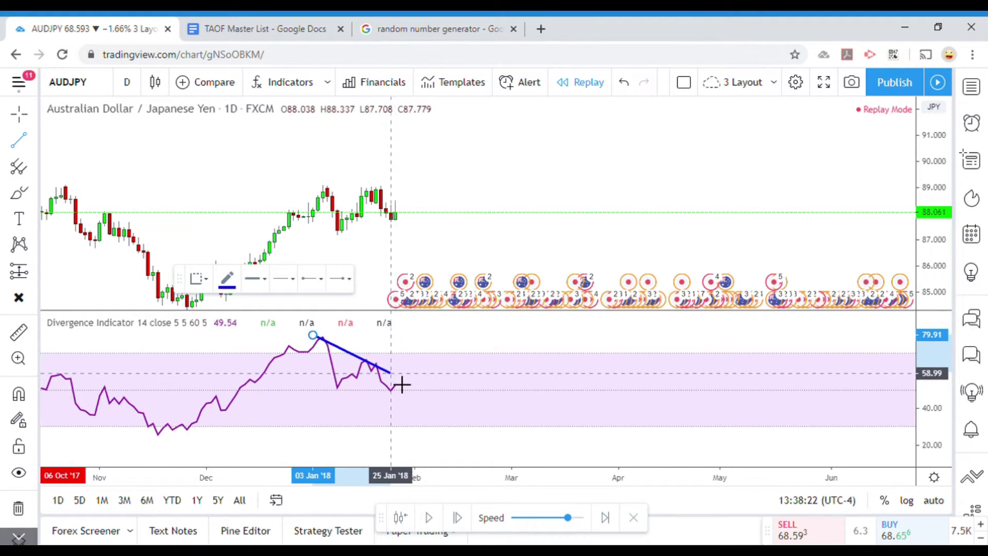
{"action": "left_click", "coordinate": [385, 367]}
{"action": "left_click", "coordinate": [360, 435]}
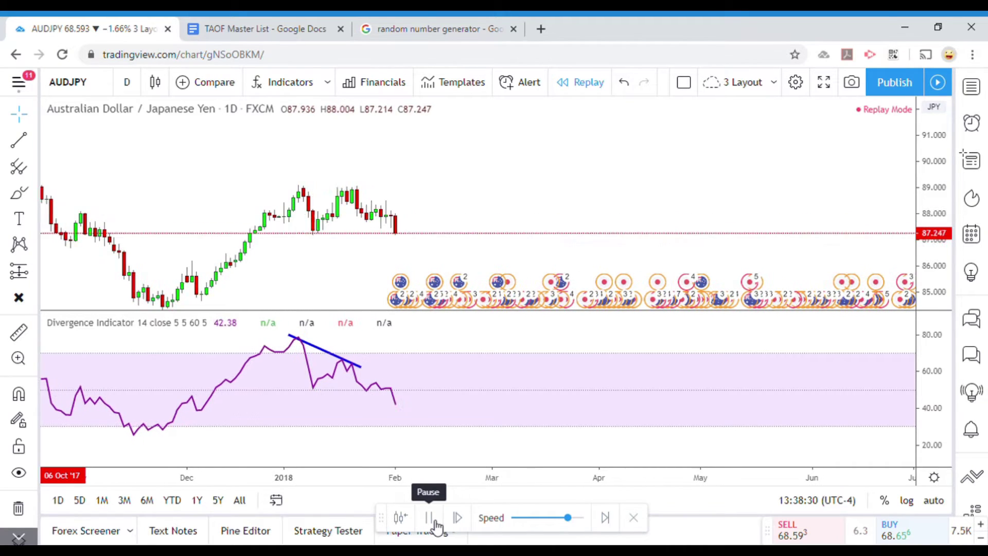
Step: Pause replay and mark 30 Jan 2018 with a green vertical line
{"action": "left_click", "coordinate": [435, 522]}
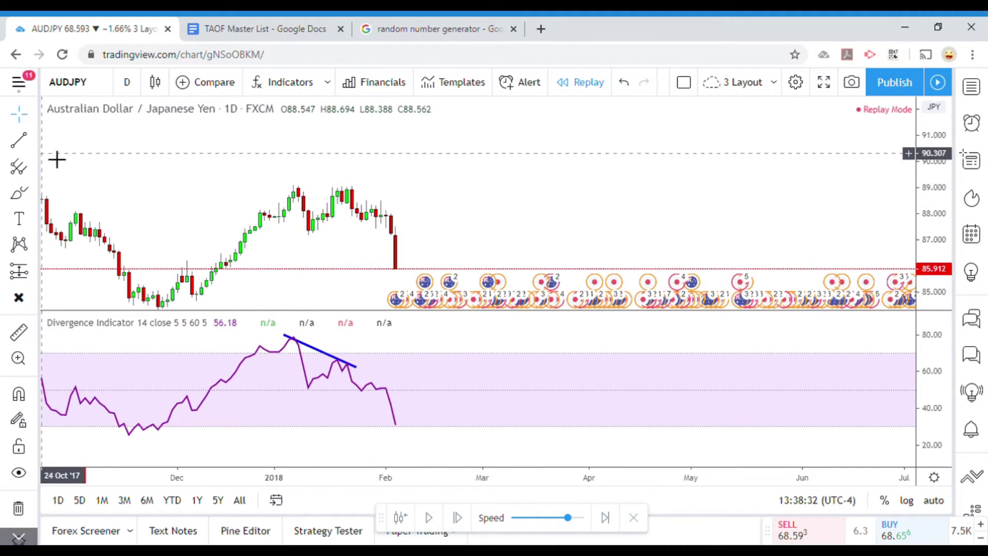
{"action": "left_click", "coordinate": [32, 144]}
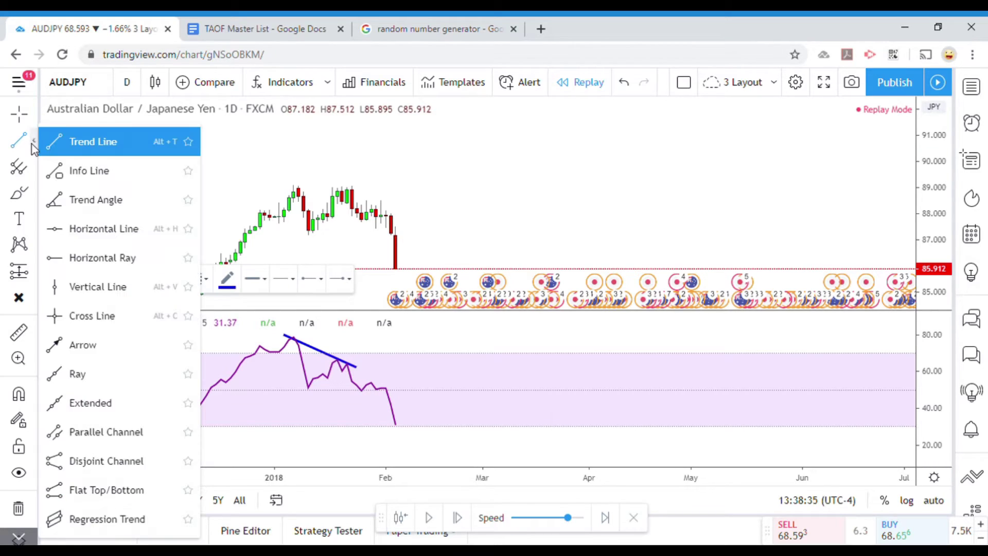
{"action": "left_click", "coordinate": [90, 288]}
{"action": "left_click", "coordinate": [375, 203]}
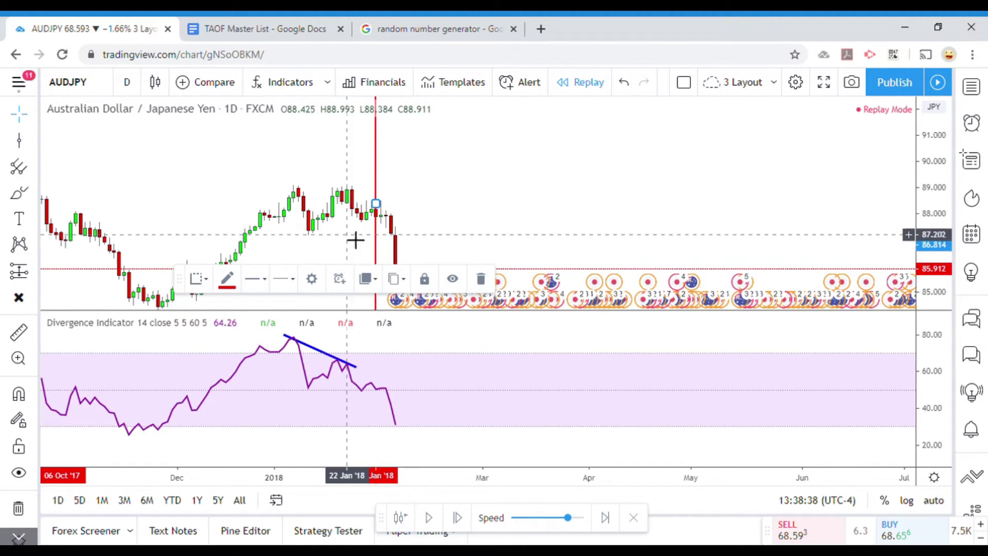
{"action": "left_click", "coordinate": [227, 279]}
{"action": "left_click", "coordinate": [276, 320]}
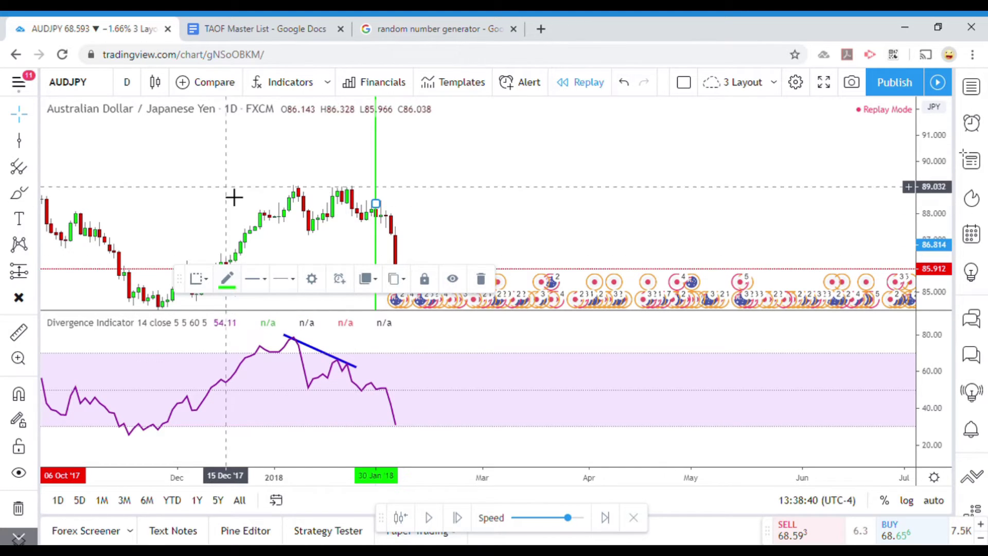
{"action": "left_click", "coordinate": [335, 242]}
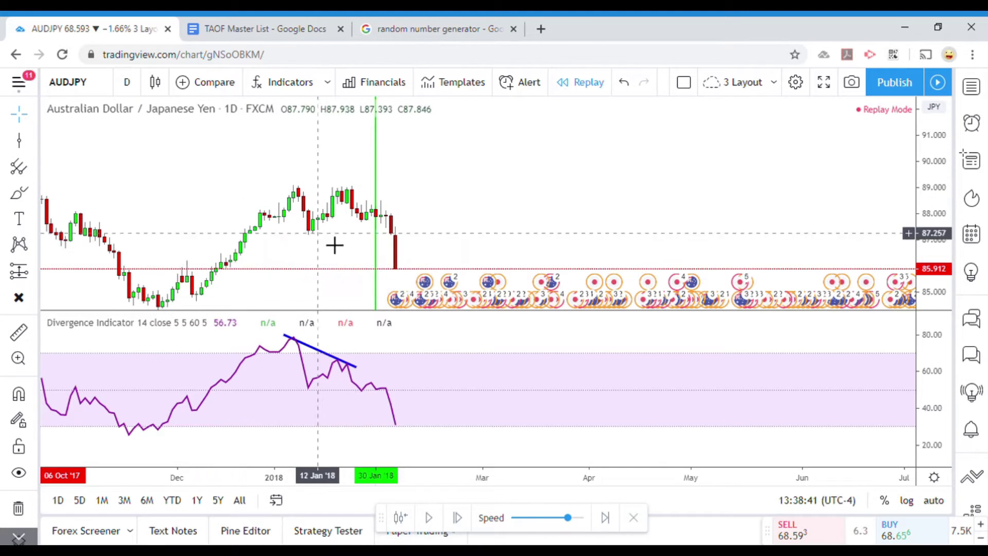
Step: Measure the price move from 87.895, clear it, resume replay and compress the price scale
{"action": "left_click", "coordinate": [18, 334]}
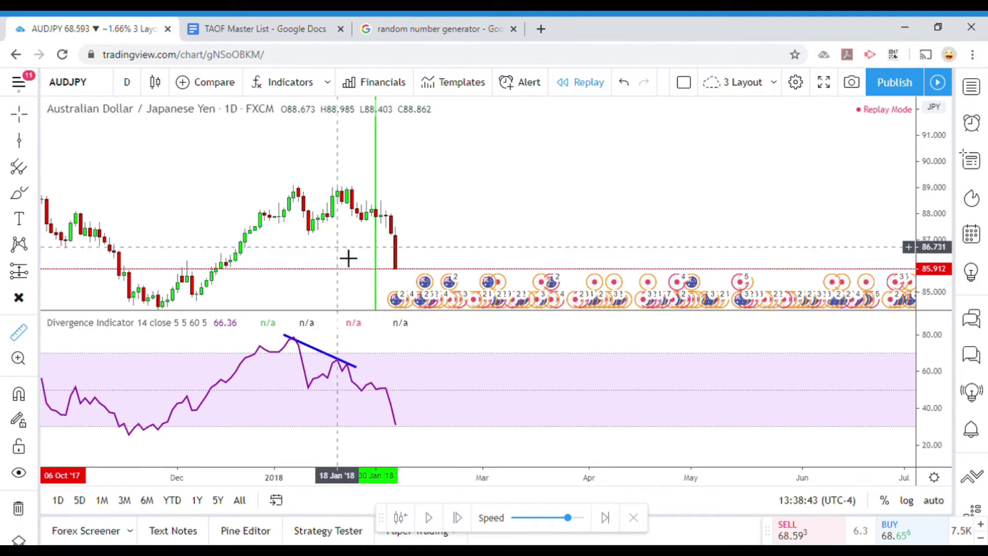
{"action": "left_click", "coordinate": [398, 227]}
{"action": "left_click", "coordinate": [400, 211]}
{"action": "left_click", "coordinate": [411, 357]}
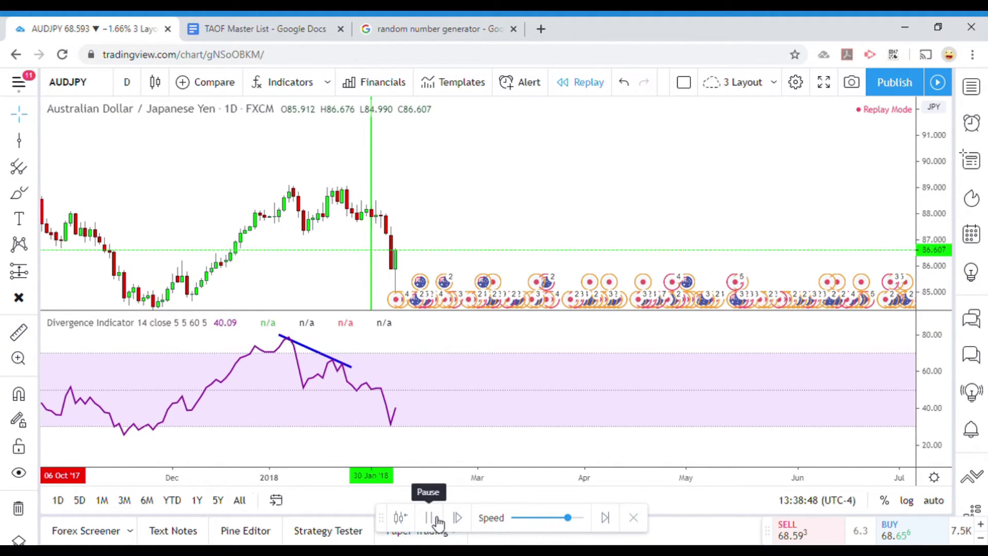
{"action": "left_click", "coordinate": [437, 522]}
{"action": "left_click_drag", "start_coordinate": [924, 218], "coordinate": [927, 242]}
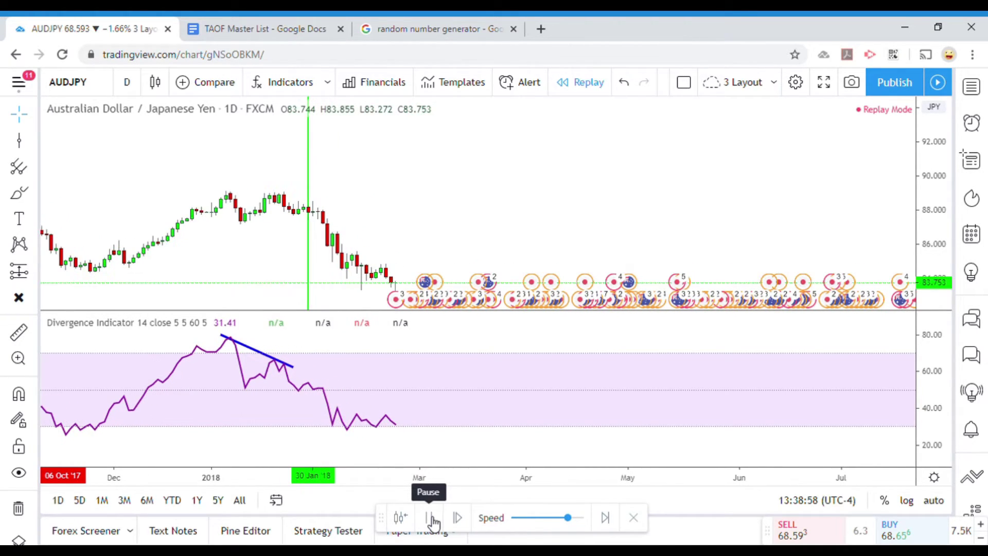
Step: Pause replay and delete the 30 Jan 2018 green line and its indicator divergence trend line
{"action": "left_click", "coordinate": [431, 518]}
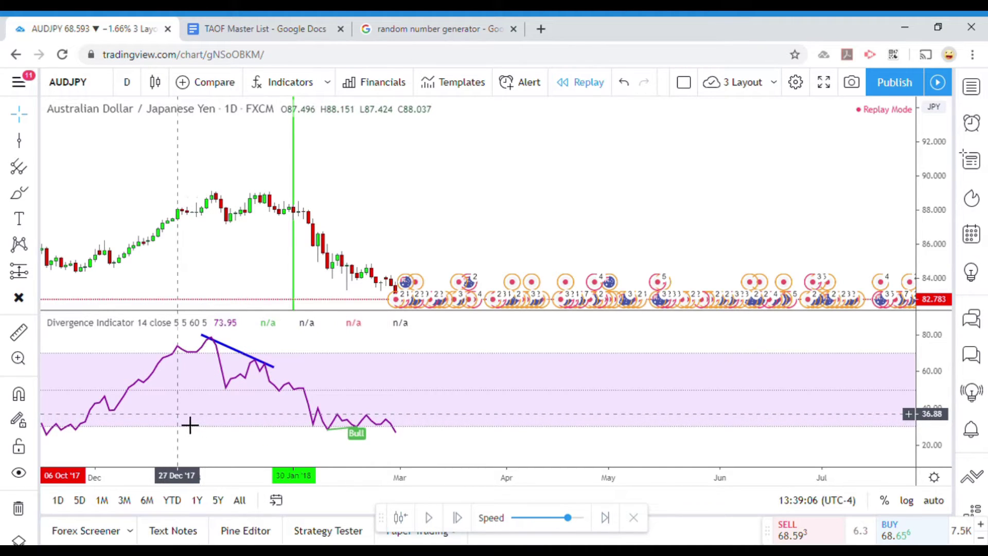
{"action": "left_click_drag", "start_coordinate": [216, 430], "coordinate": [400, 270]}
{"action": "left_click", "coordinate": [396, 268]}
{"action": "left_click", "coordinate": [482, 281]}
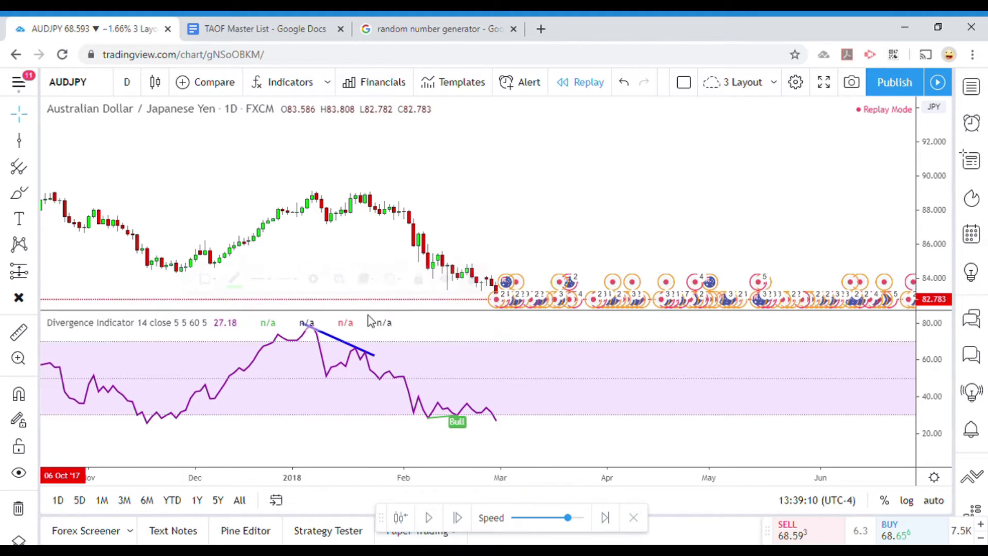
{"action": "left_click", "coordinate": [367, 351]}
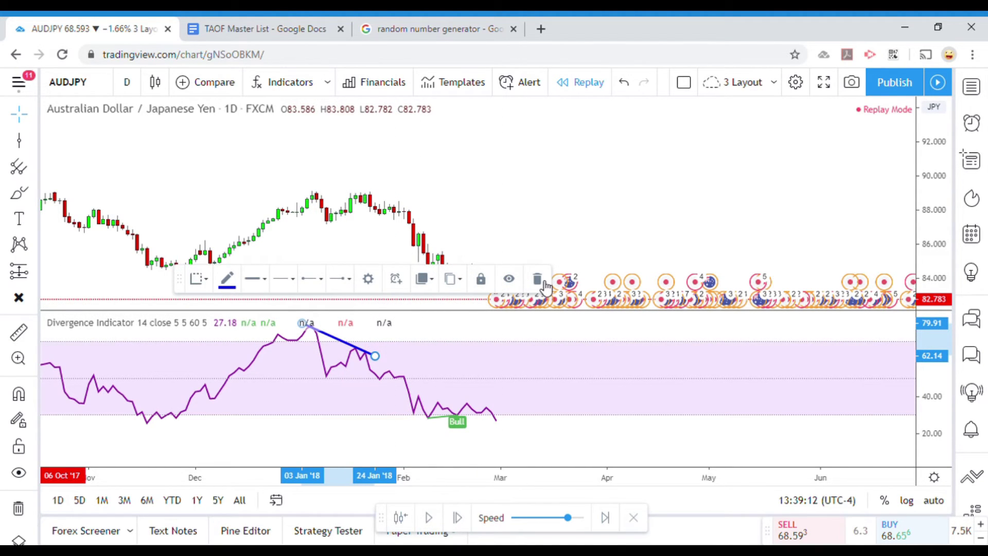
{"action": "left_click", "coordinate": [541, 281]}
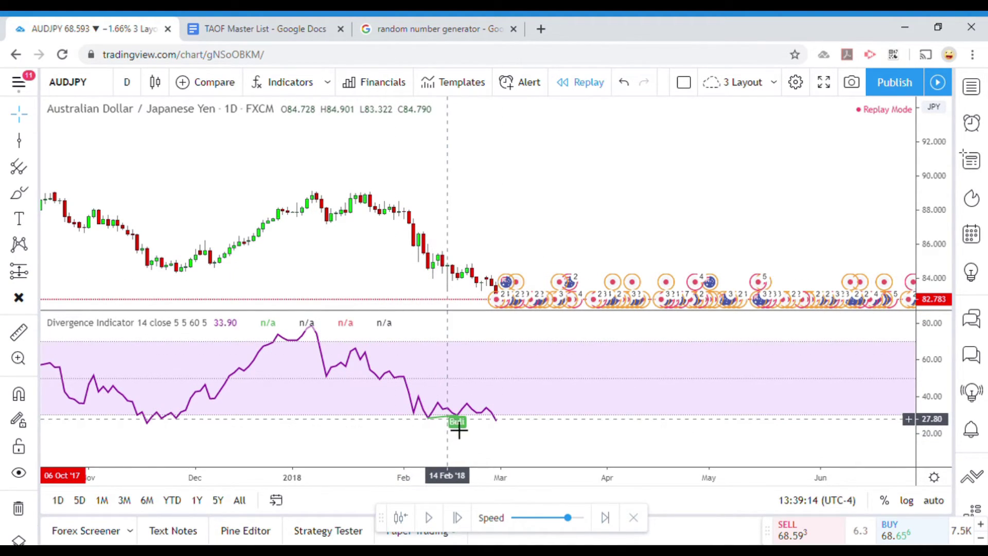
{"action": "mouse_move", "coordinate": [423, 427]}
{"action": "left_mouse_down"}
{"action": "mouse_move", "coordinate": [375, 434]}
{"action": "mouse_move", "coordinate": [427, 431]}
{"action": "left_mouse_up"}
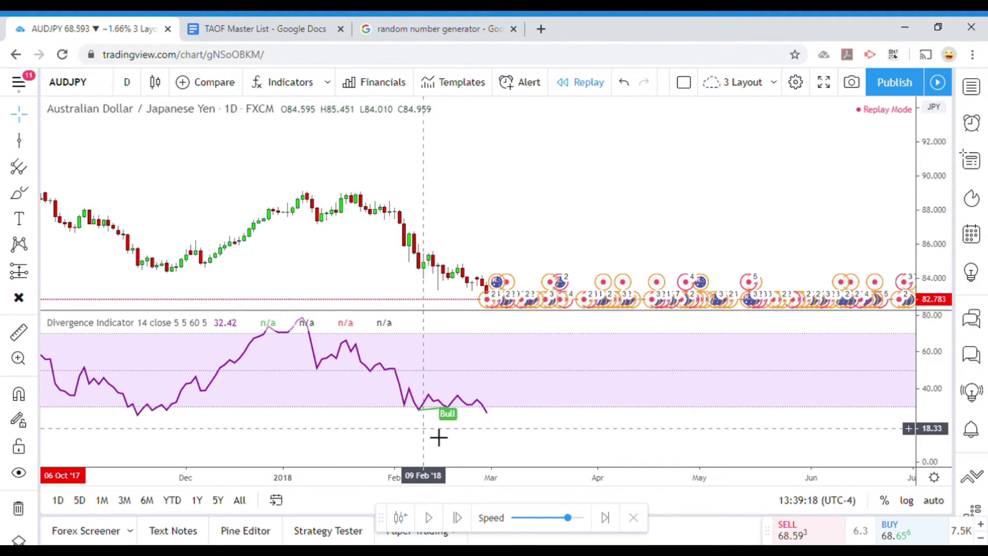
{"action": "left_click_drag", "start_coordinate": [735, 232], "coordinate": [704, 196]}
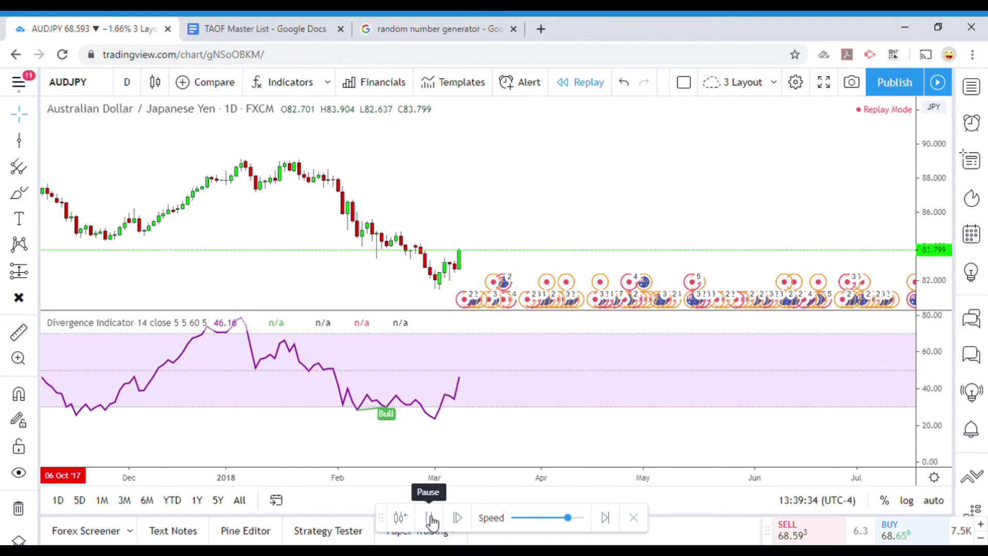
Step: Pause replay and frame the 2017 trades: wins 17 Mar and 22 May, losses 23 Aug and 6 Oct
{"action": "left_click", "coordinate": [430, 518]}
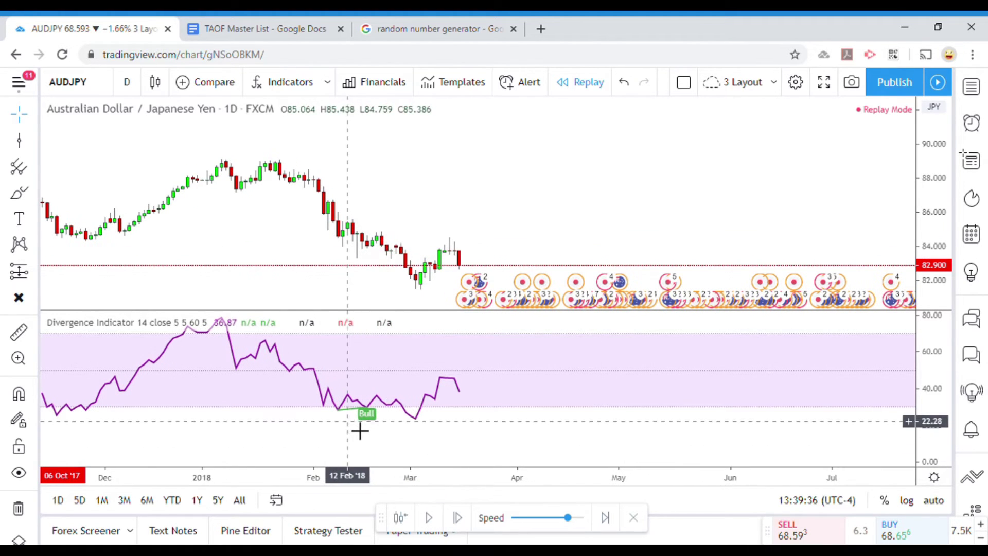
{"action": "scroll", "coordinate": [225, 446], "scroll_direction": "left", "scroll_amount": 10}
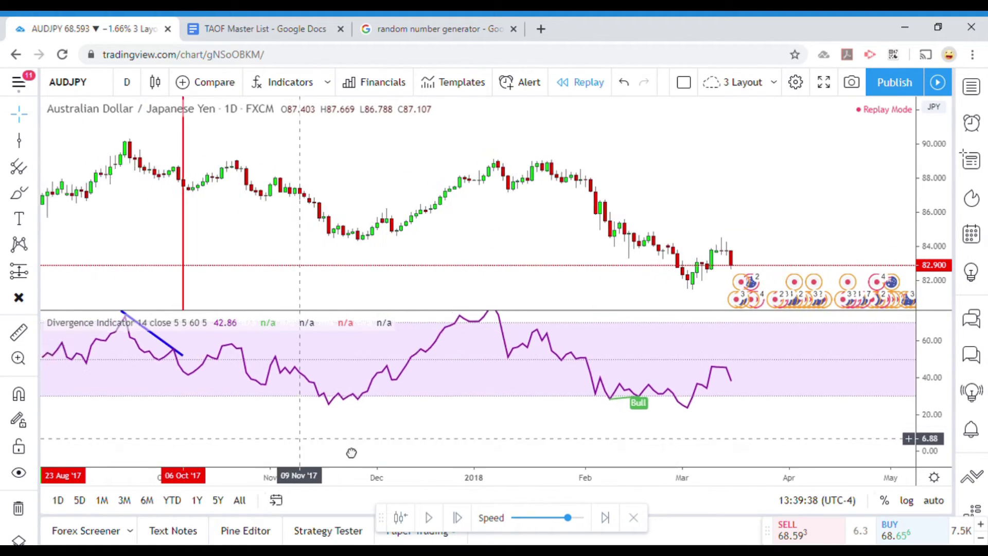
{"action": "scroll", "coordinate": [421, 445], "scroll_direction": "left", "scroll_amount": 15}
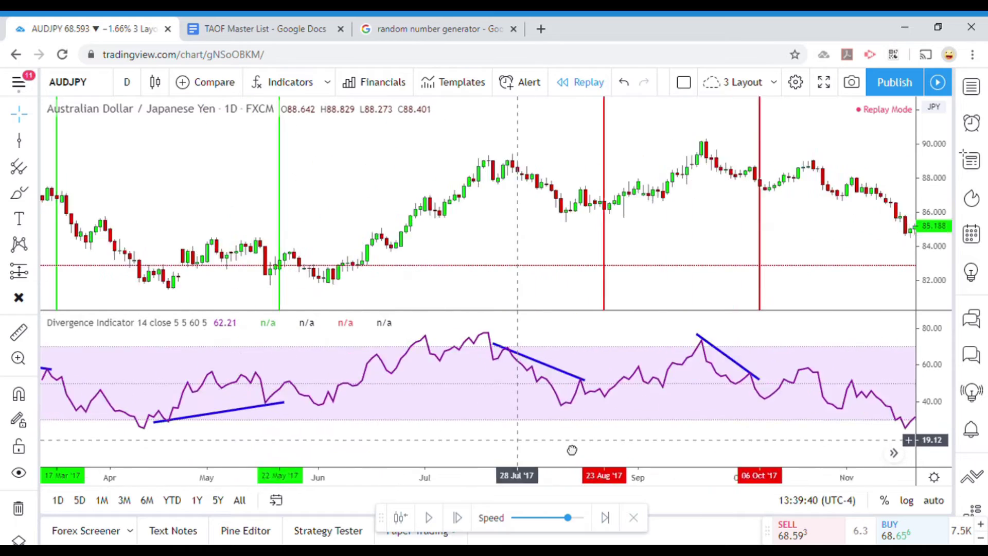
{"action": "scroll", "coordinate": [618, 440], "scroll_direction": "down", "scroll_amount": 8}
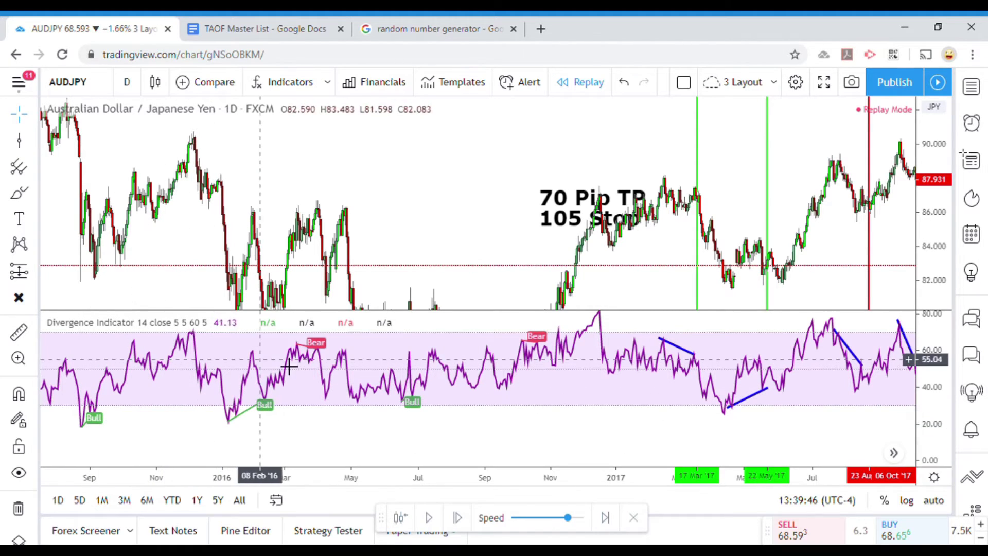
{"action": "left_click_drag", "start_coordinate": [746, 445], "coordinate": [245, 434]}
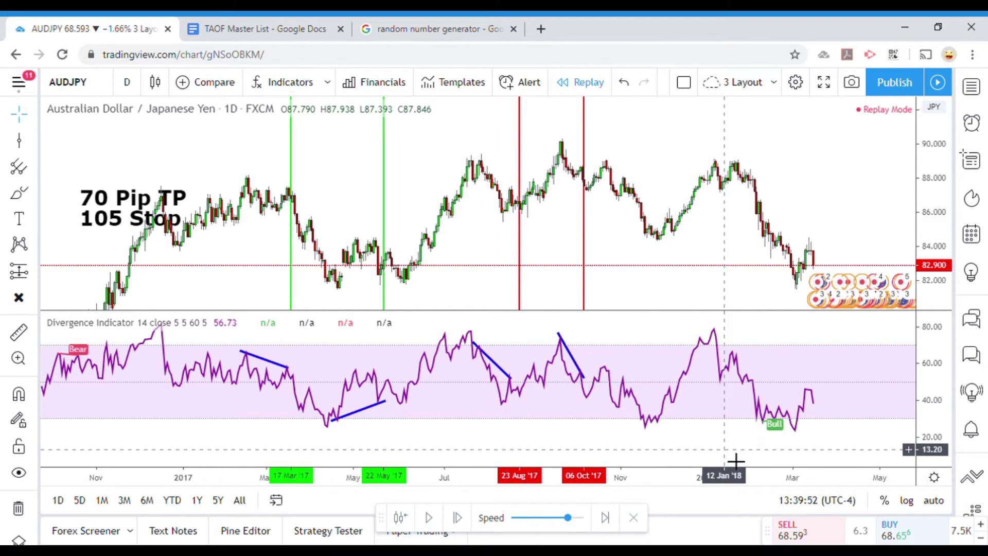
{"action": "left_click_drag", "start_coordinate": [735, 460], "coordinate": [607, 459]}
{"action": "left_click_drag", "start_coordinate": [317, 442], "coordinate": [404, 430]}
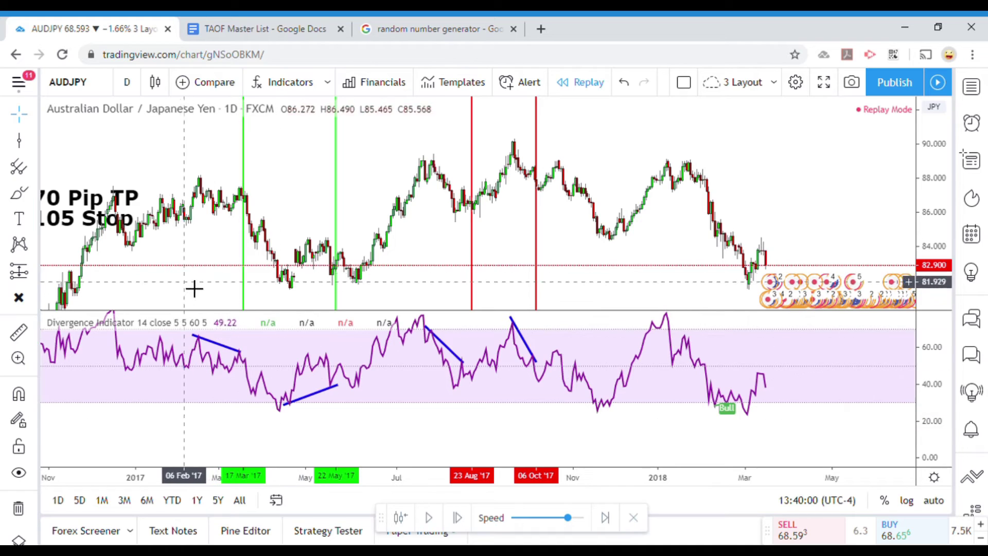
{"action": "scroll", "coordinate": [204, 258], "scroll_direction": "down", "scroll_amount": 2}
{"action": "scroll", "coordinate": [223, 247], "scroll_direction": "up", "scroll_amount": 3}
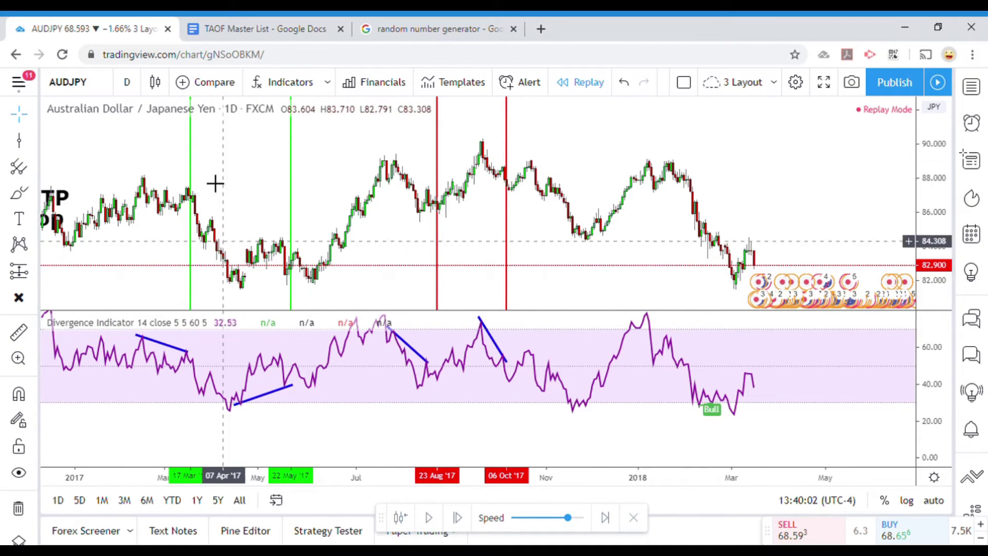